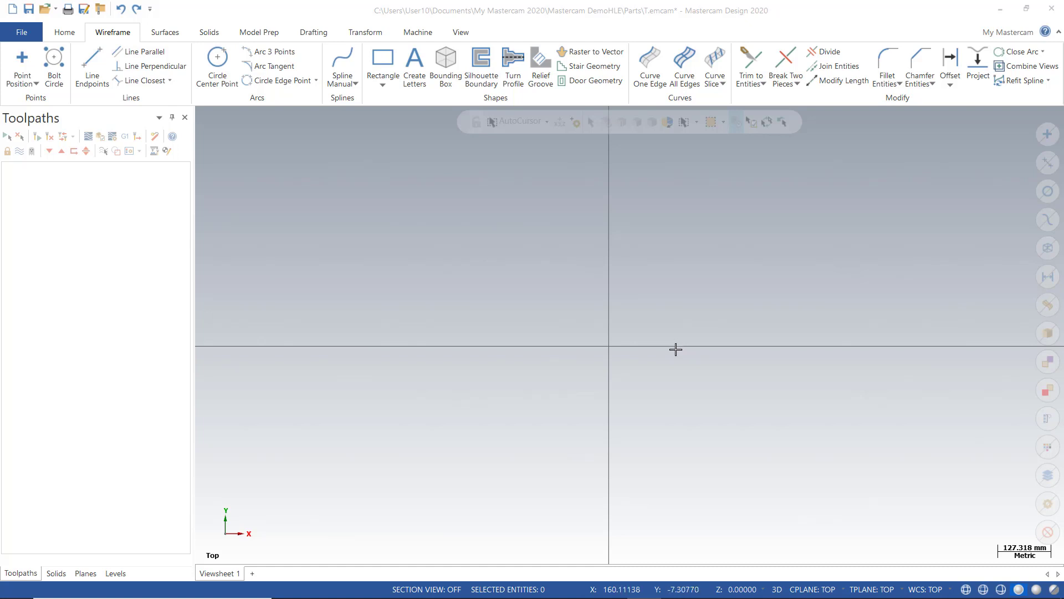
Start the Point Position command from the Wireframe tab's point methods list
click(36, 84)
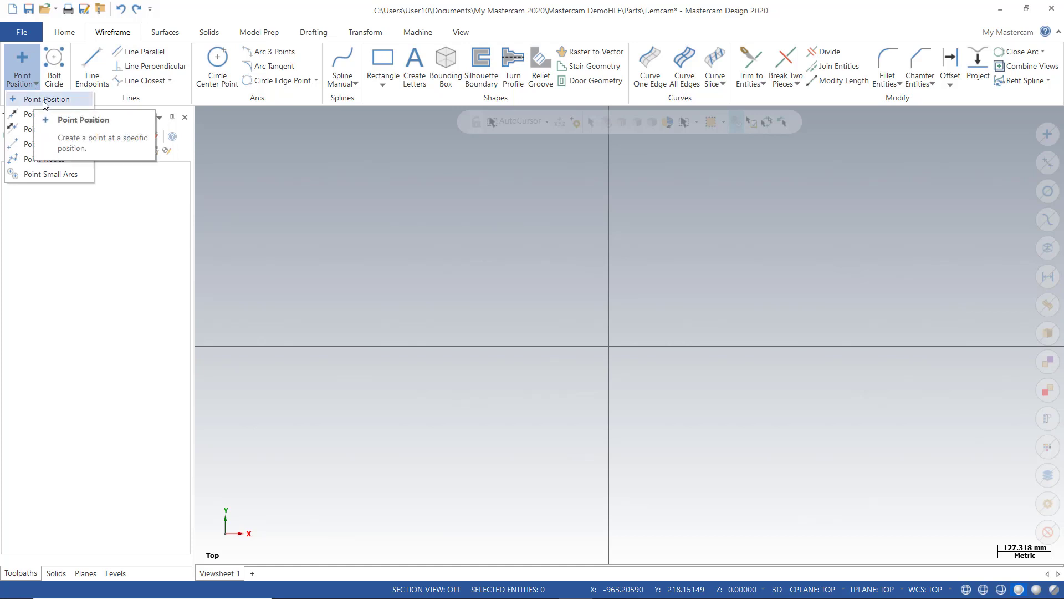
click(36, 101)
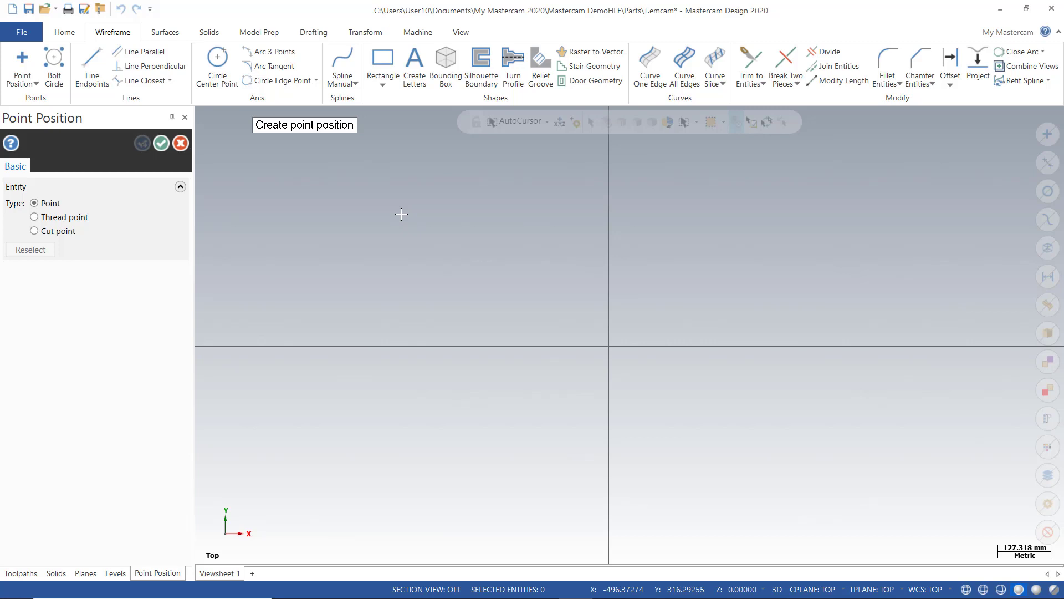
Place points at X50 Y50 and X-50 Y50 using fast point entry
text(X)
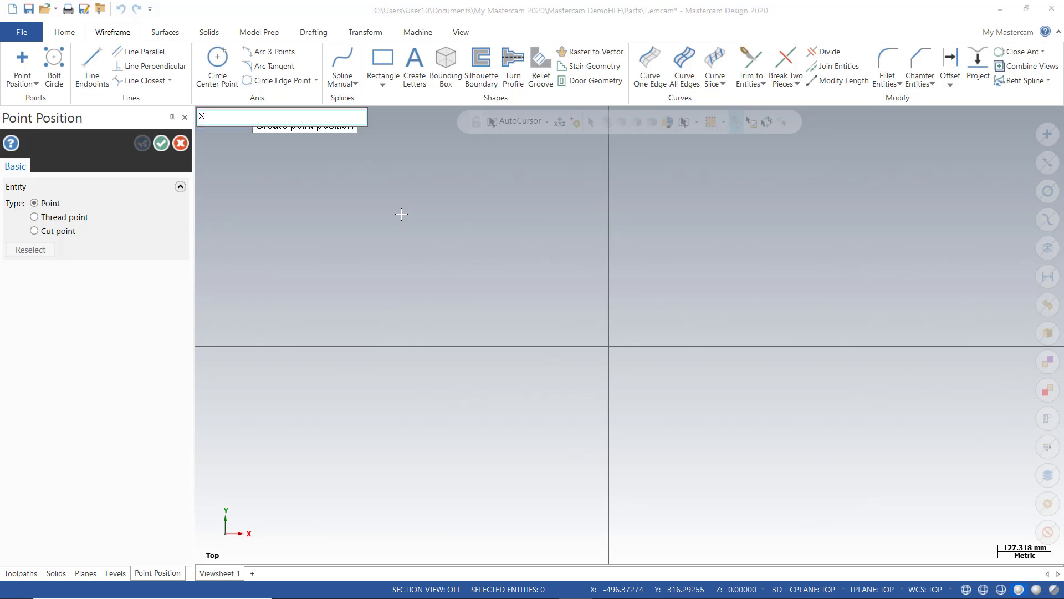
text(50y50)
key(Return)
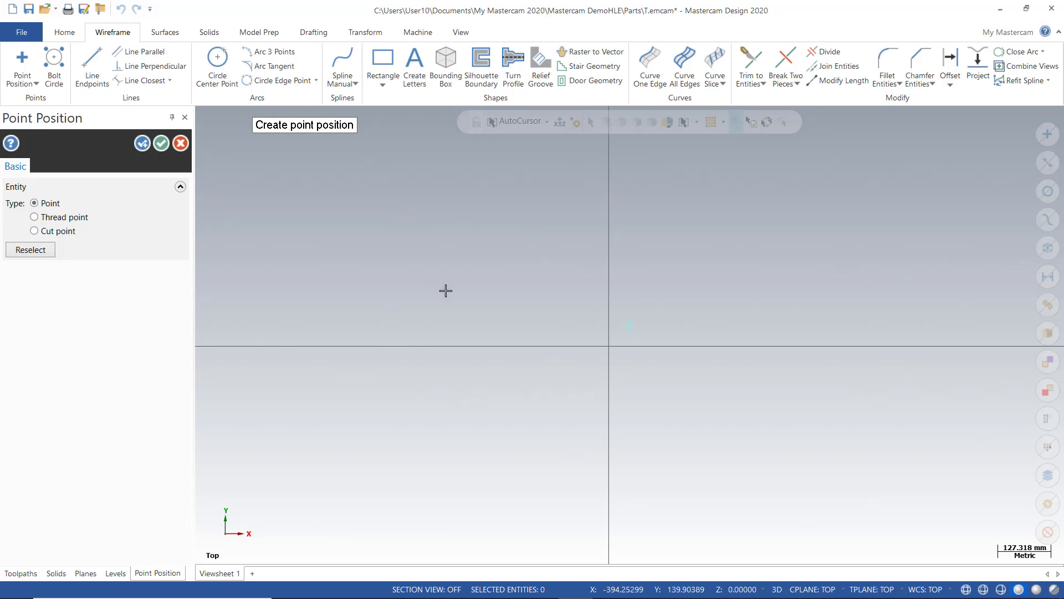
scroll(442, 308, down, 3)
scroll(575, 385, down, 6)
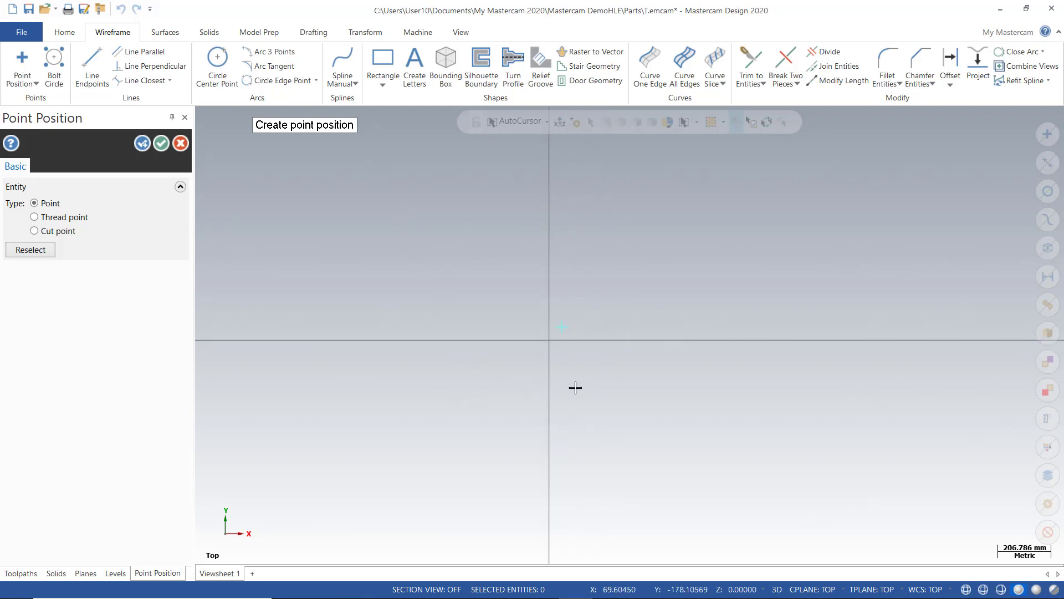
scroll(560, 307, down, 3)
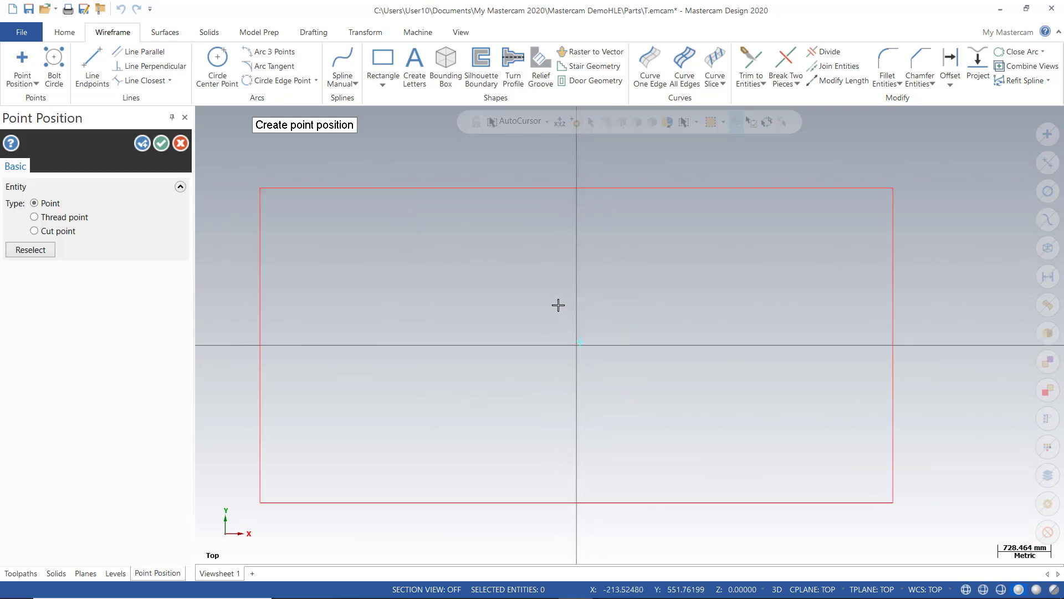
scroll(591, 363, up, 2)
scroll(592, 364, up, 8)
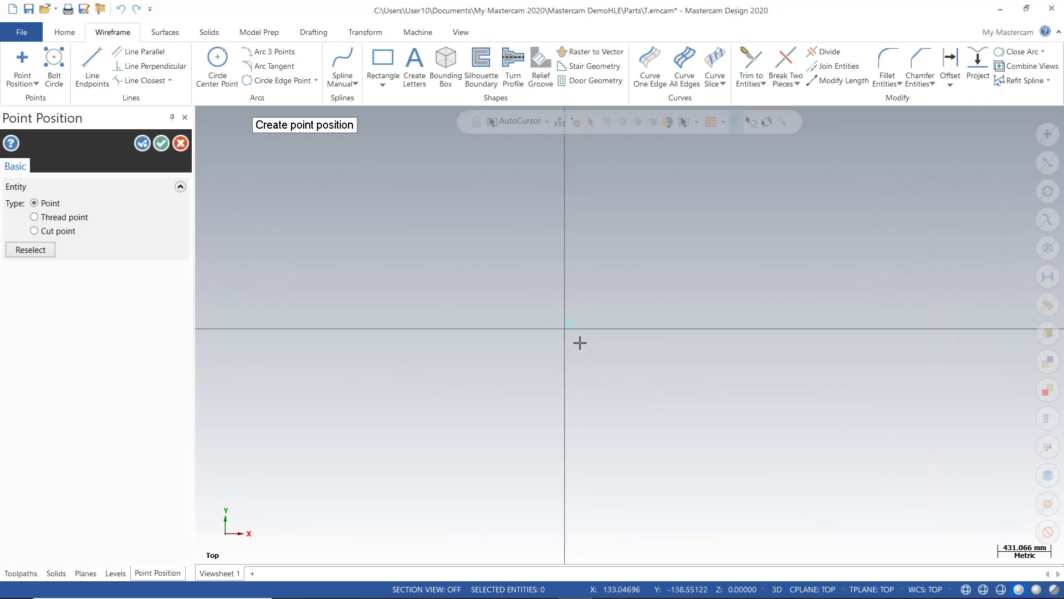
scroll(554, 310, up, 5)
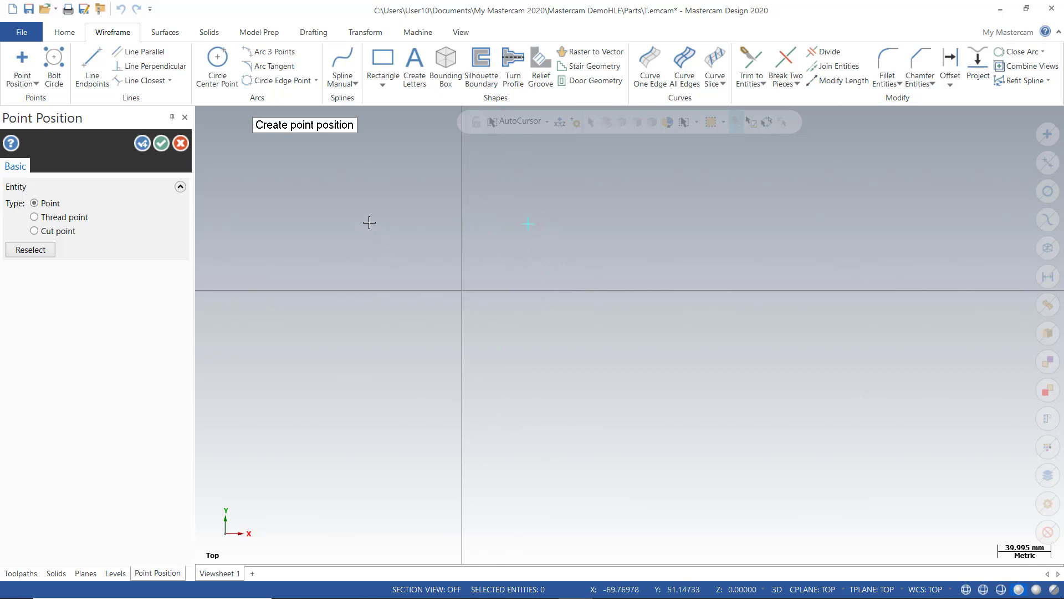
text(x)
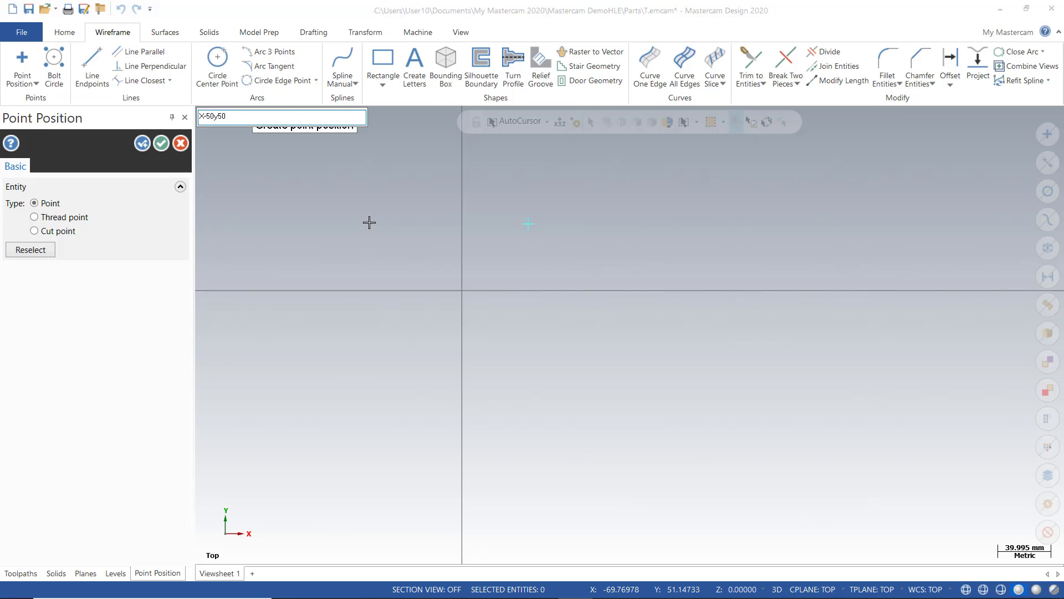
key(Return)
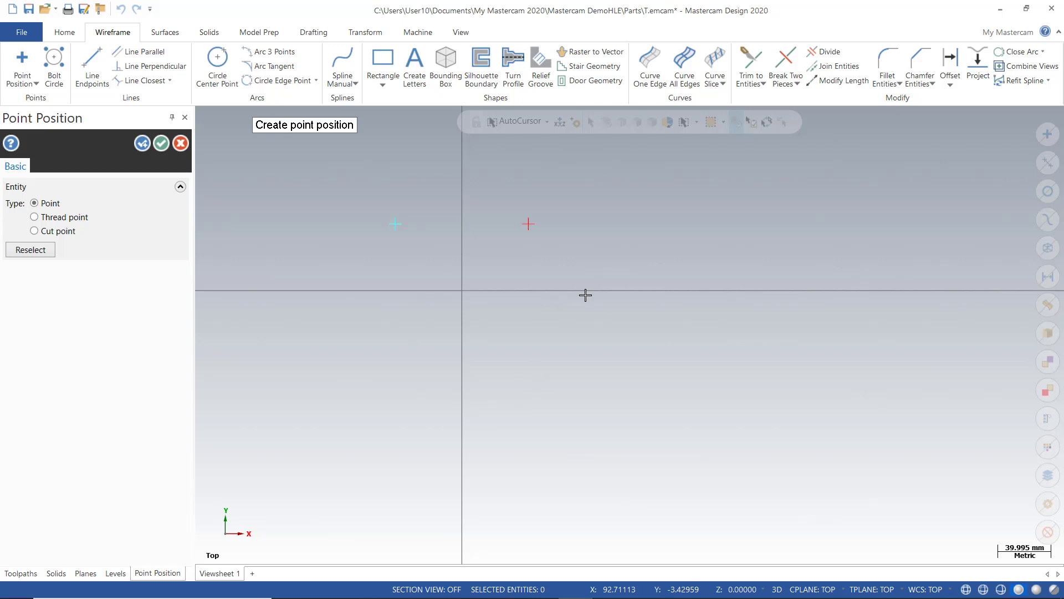
Place points at X-50 Y-50 and X50 Y-50, then accept the command with OK
text(X-50y)
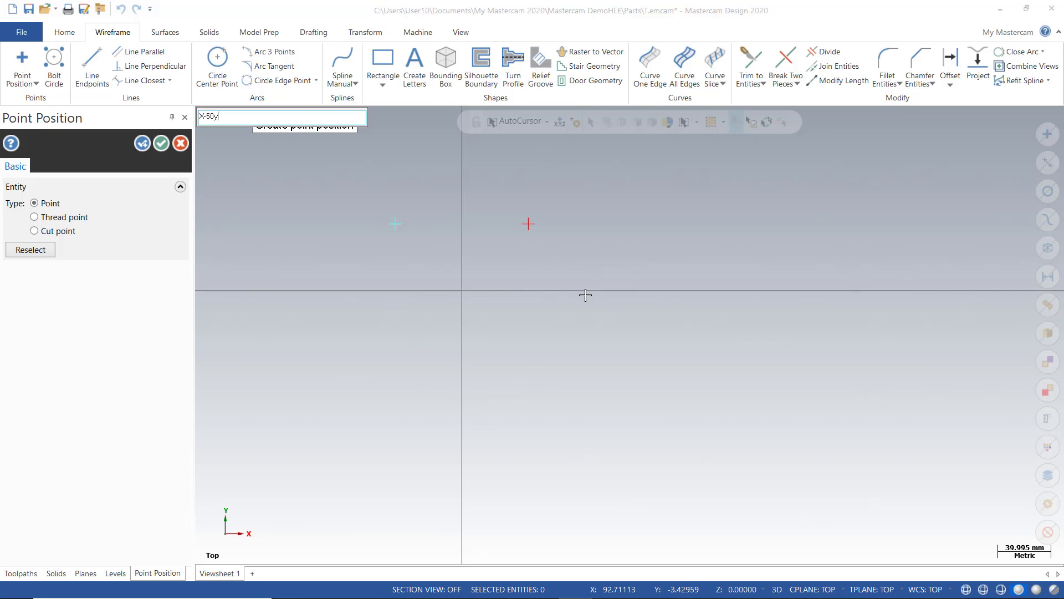
text(-50)
key(Return)
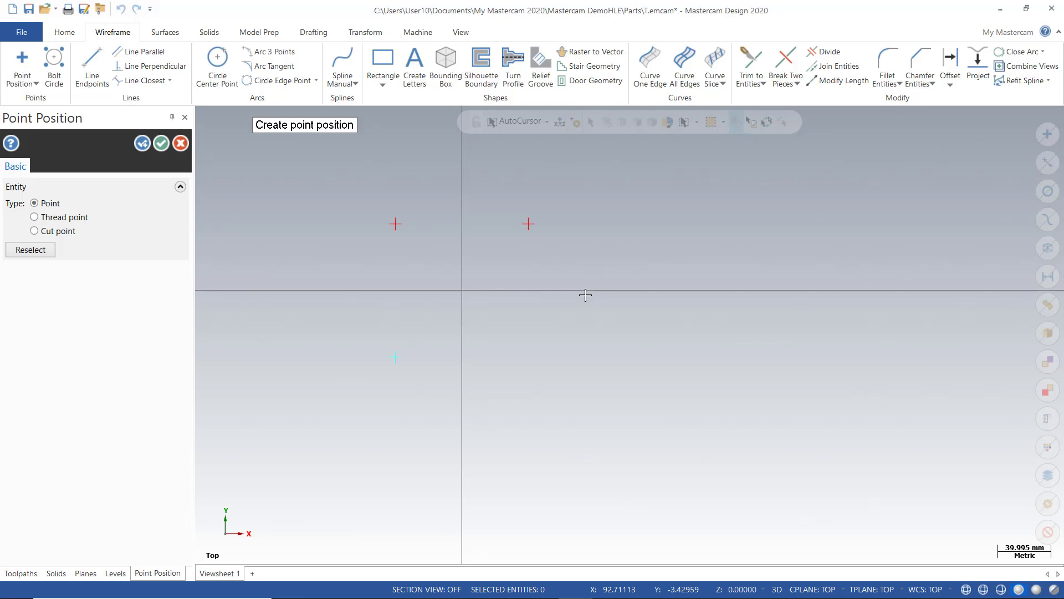
text(X50)
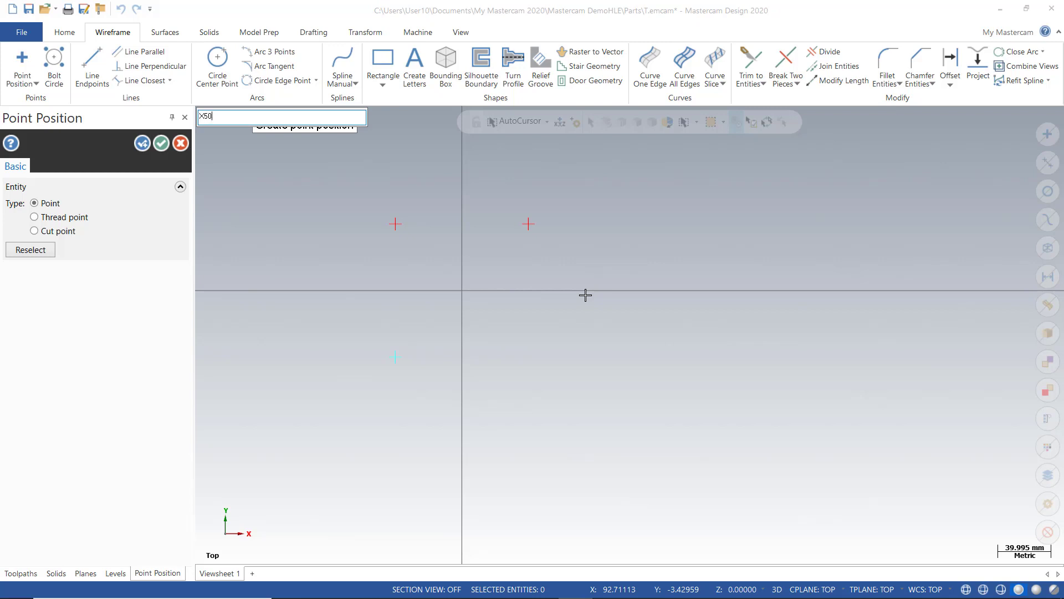
text(y-50)
key(Return)
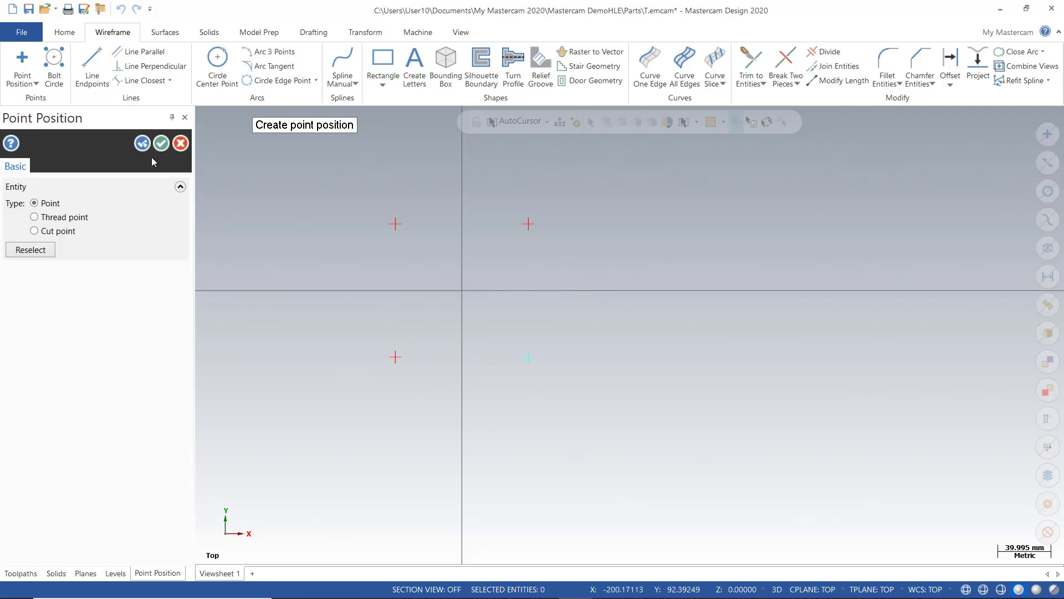
click(161, 143)
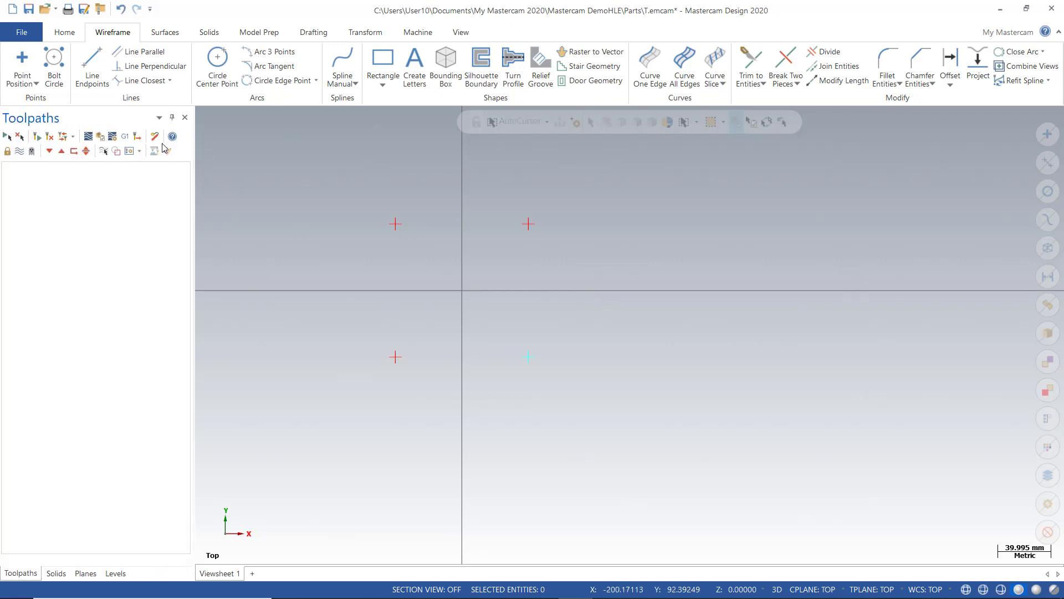
Window-select the four points at X±50, Y±50 and delete them
scroll(321, 249, up, 2)
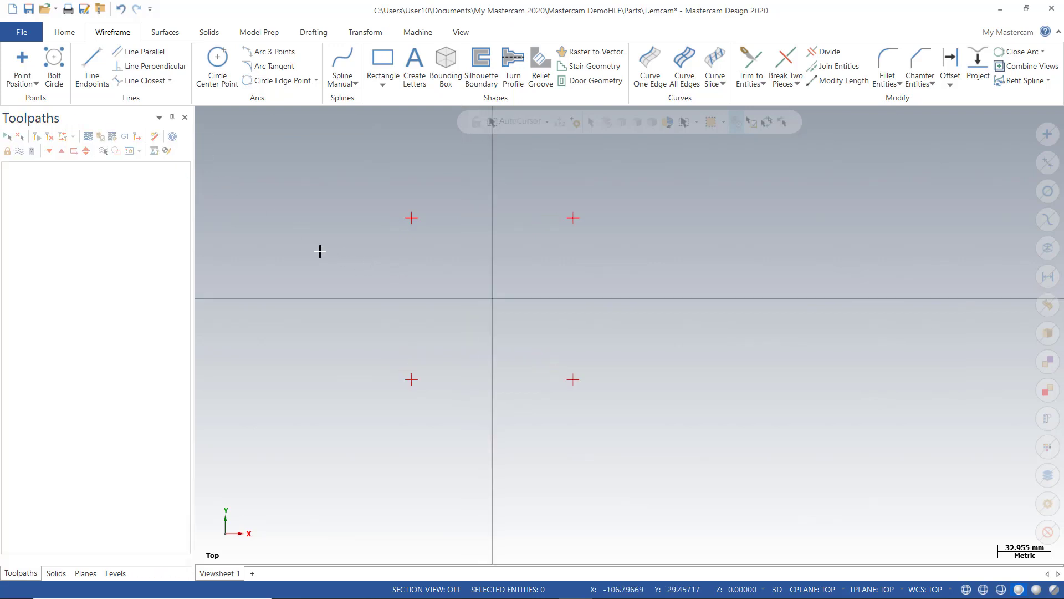
scroll(381, 173, up, 1)
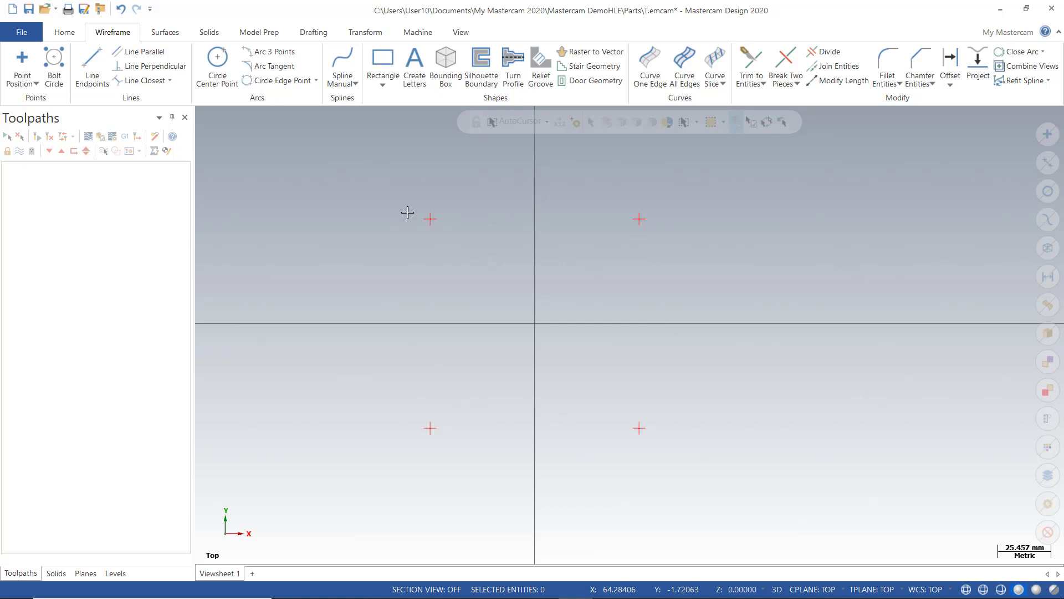
scroll(377, 180, down, 1)
drag(371, 174, 728, 455)
key(Delete)
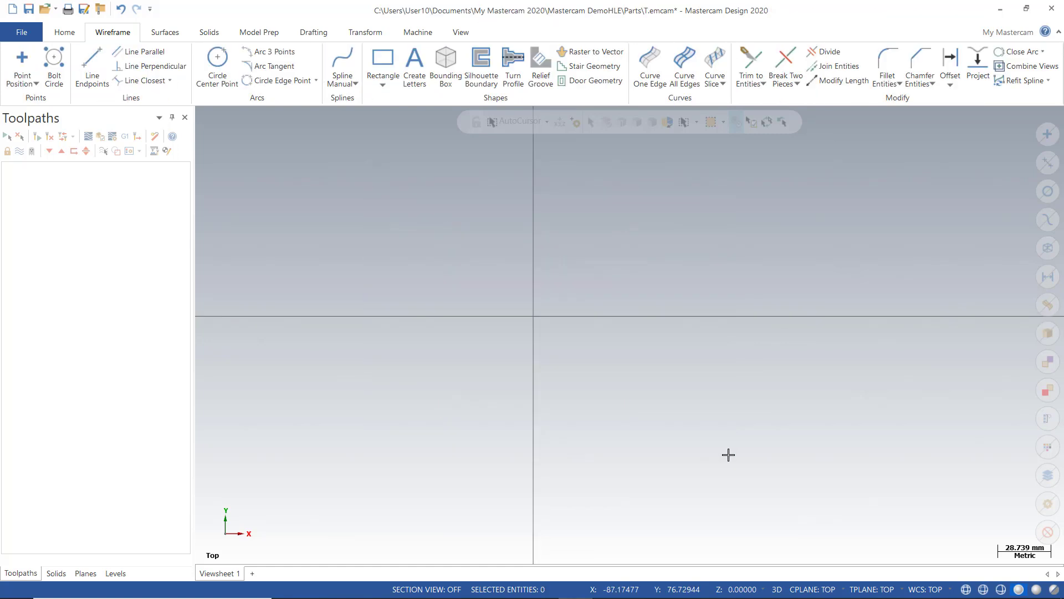
click(37, 85)
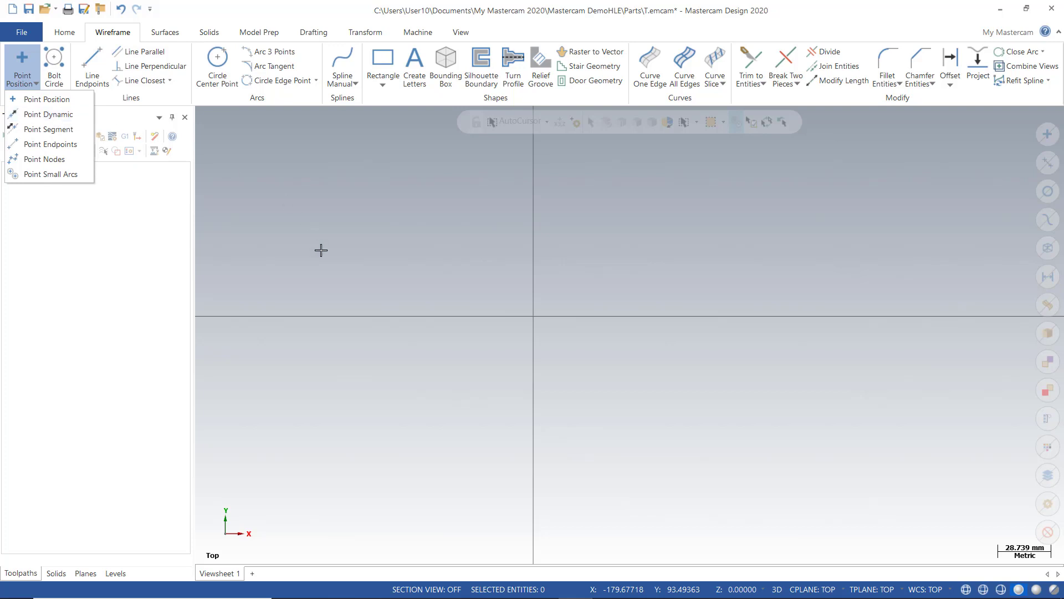
Choose Point Dynamic, then make level 2 surf visible and main while hiding level 1
click(50, 114)
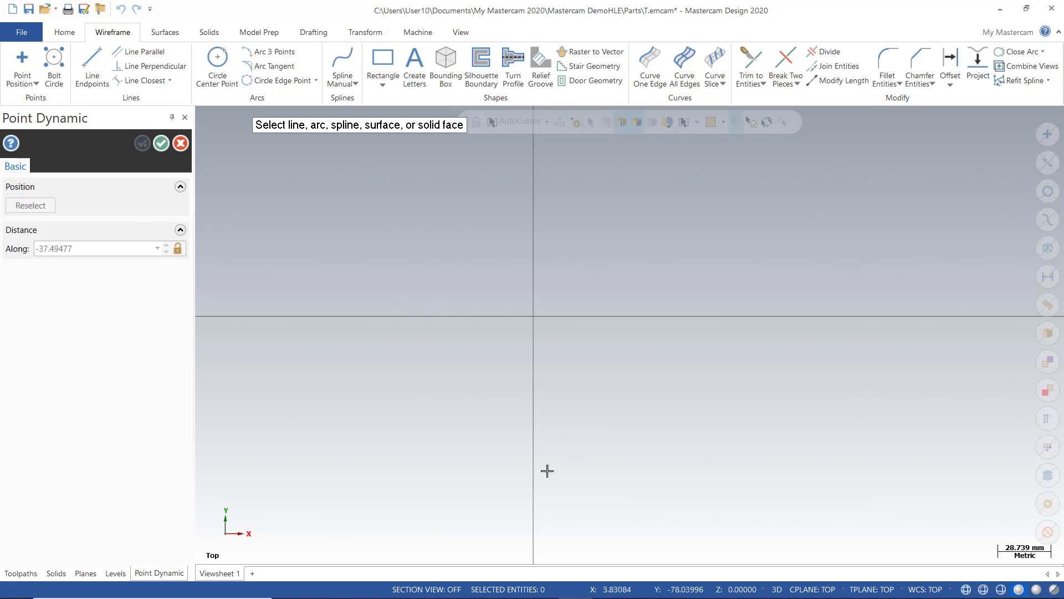
click(116, 573)
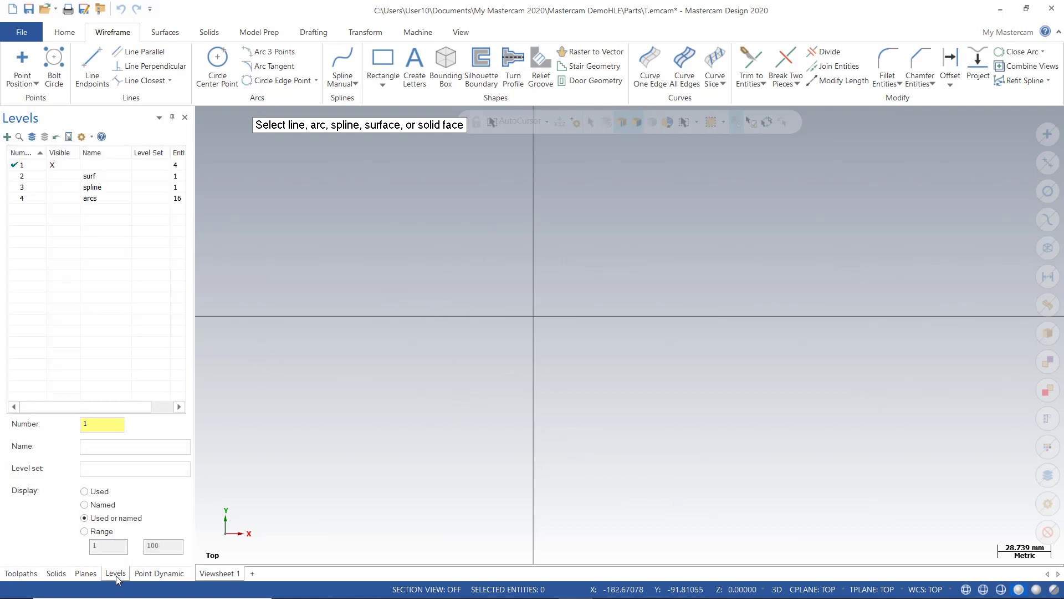
click(49, 178)
click(49, 177)
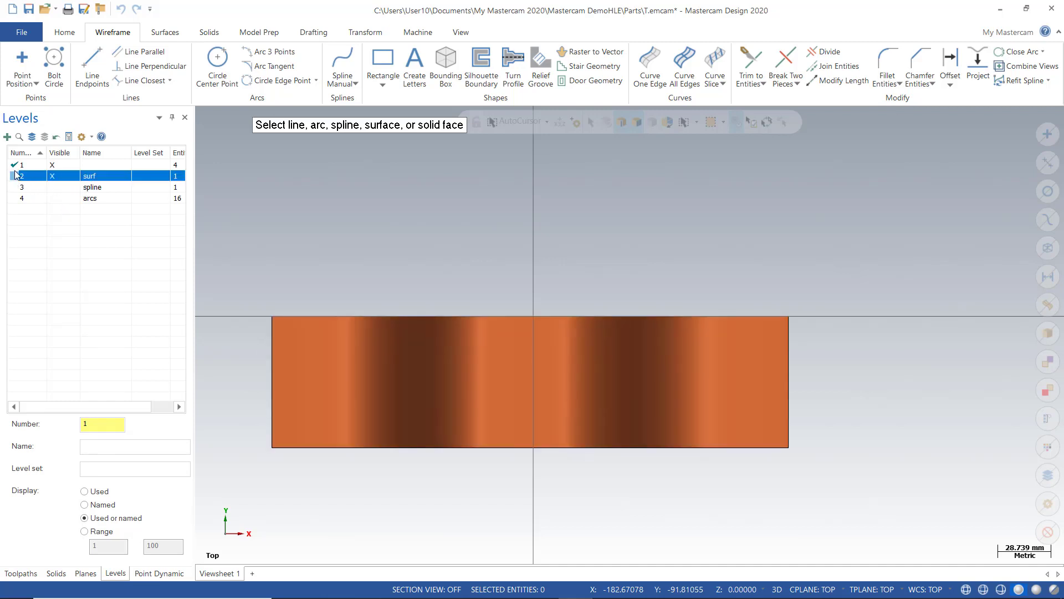
click(15, 178)
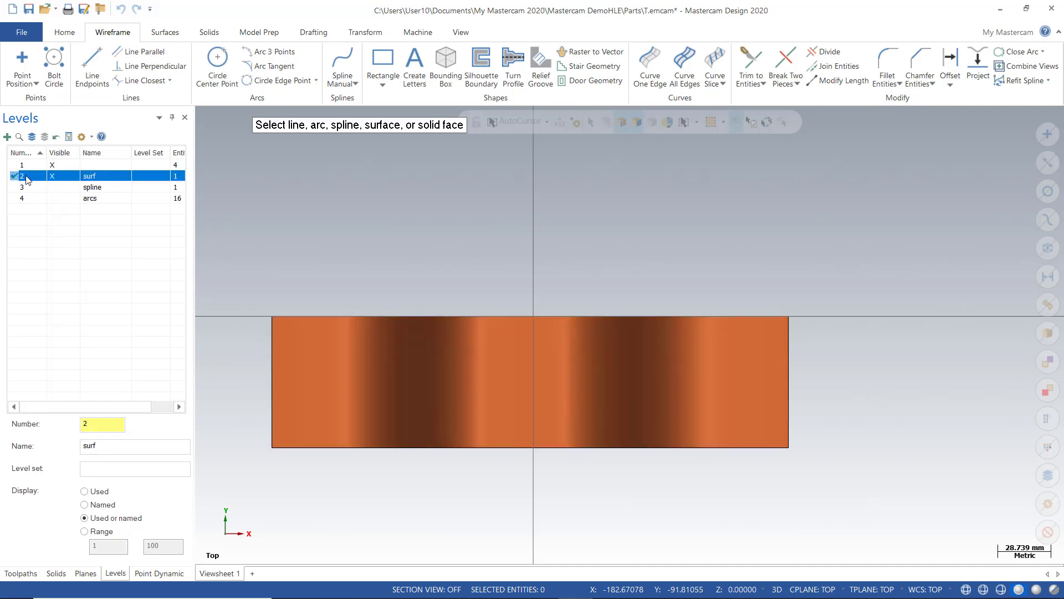
click(52, 166)
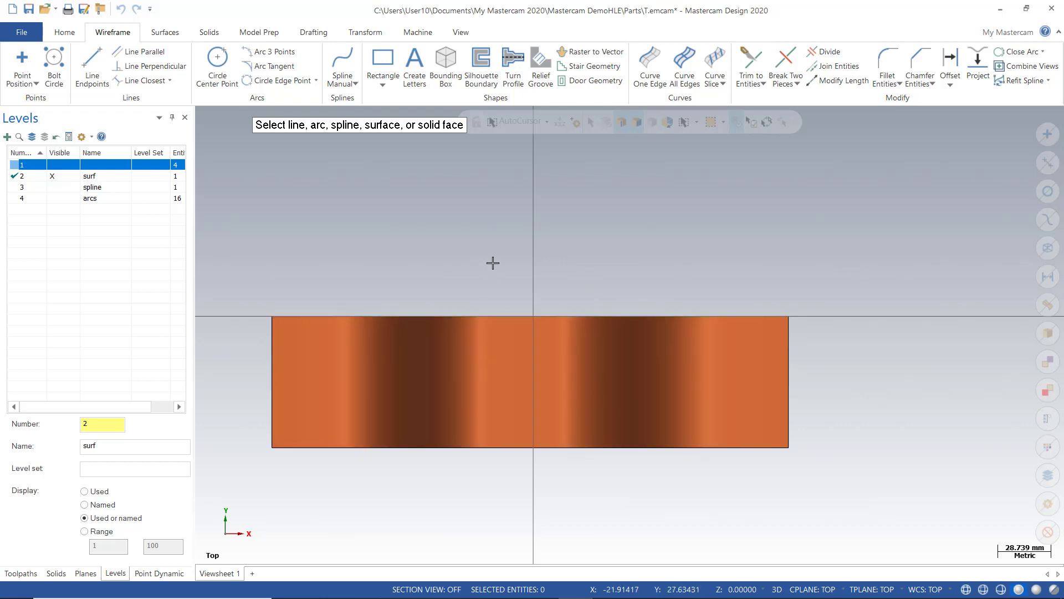
Place three dynamic points on the wavy surface, then orbit to view them in 3D
middle_drag(492, 261, 492, 210)
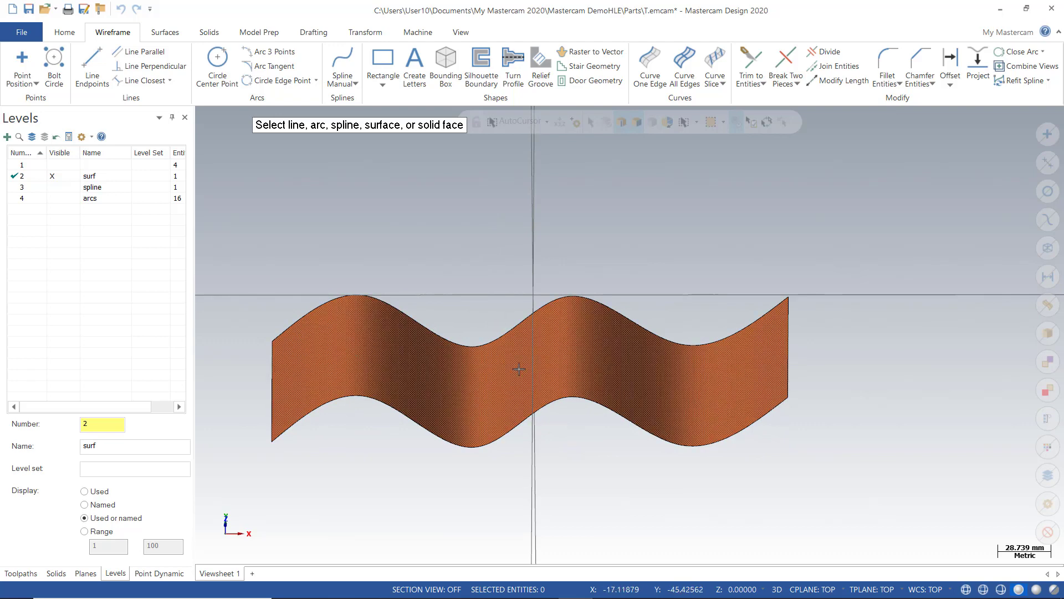
right_click(475, 228)
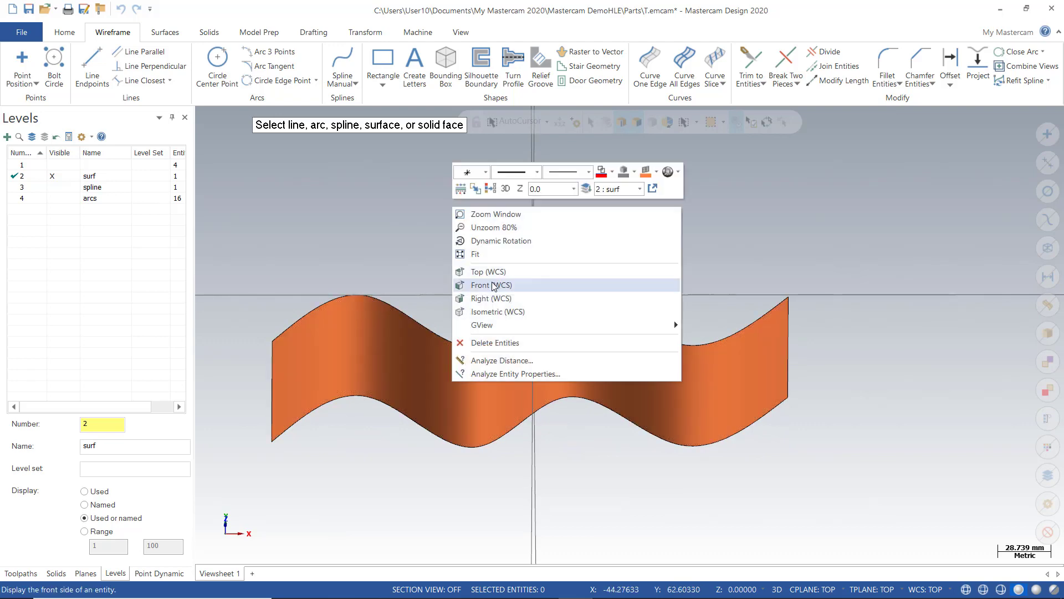
click(488, 271)
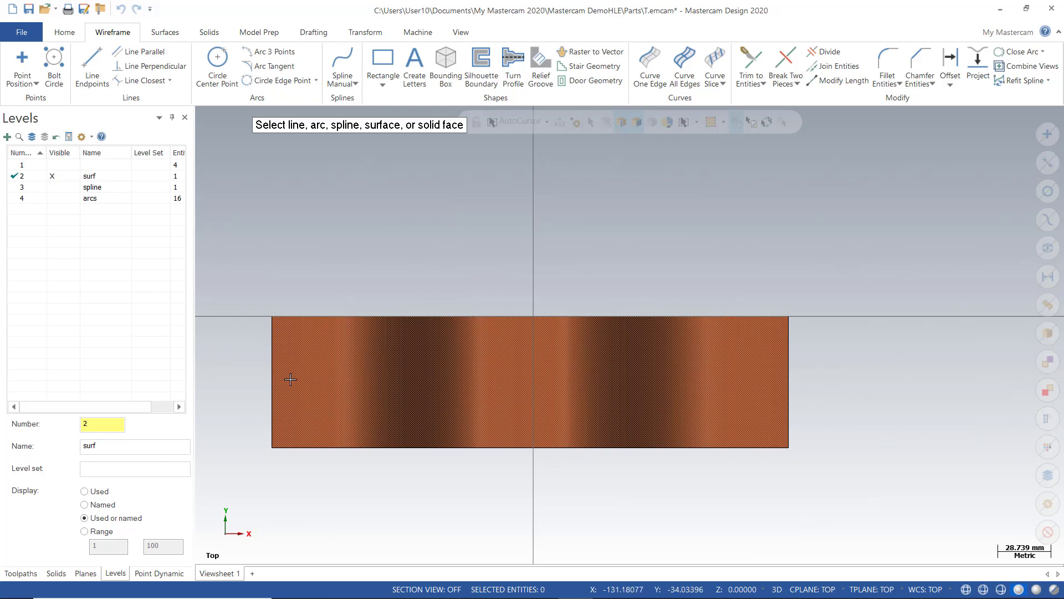
click(346, 375)
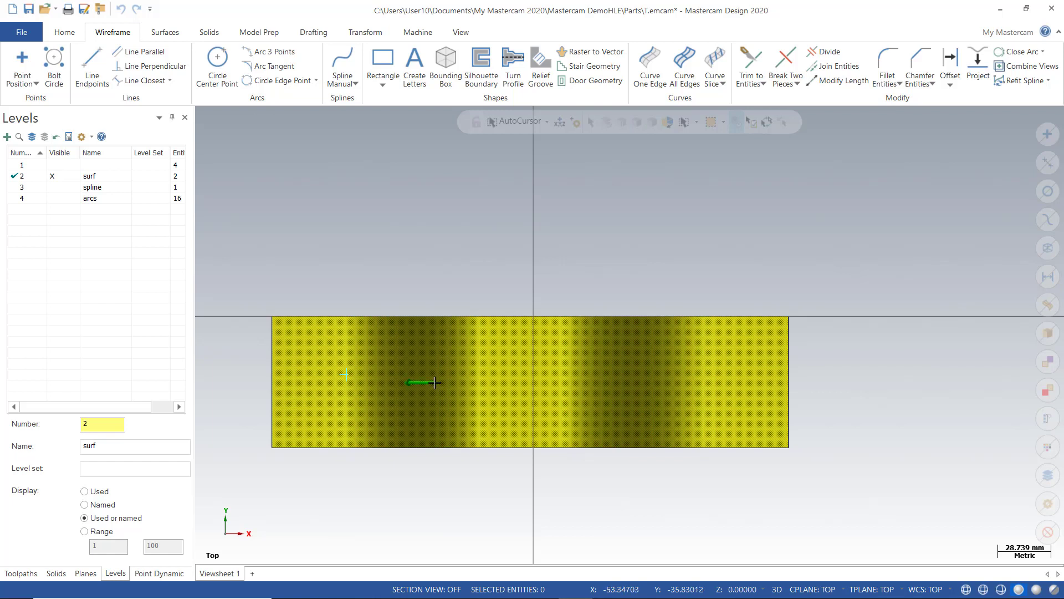
click(434, 381)
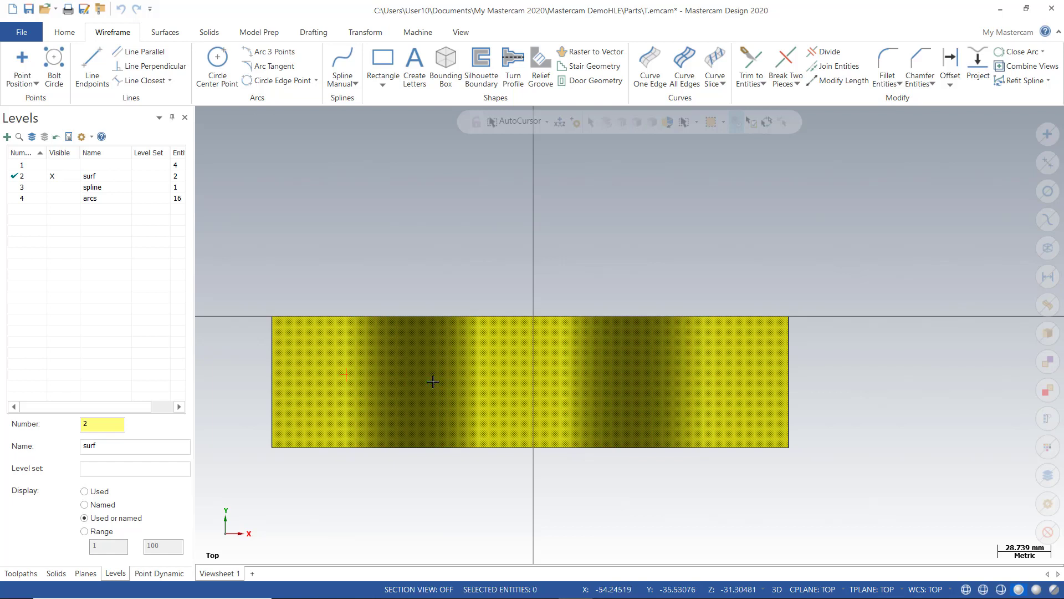
click(529, 376)
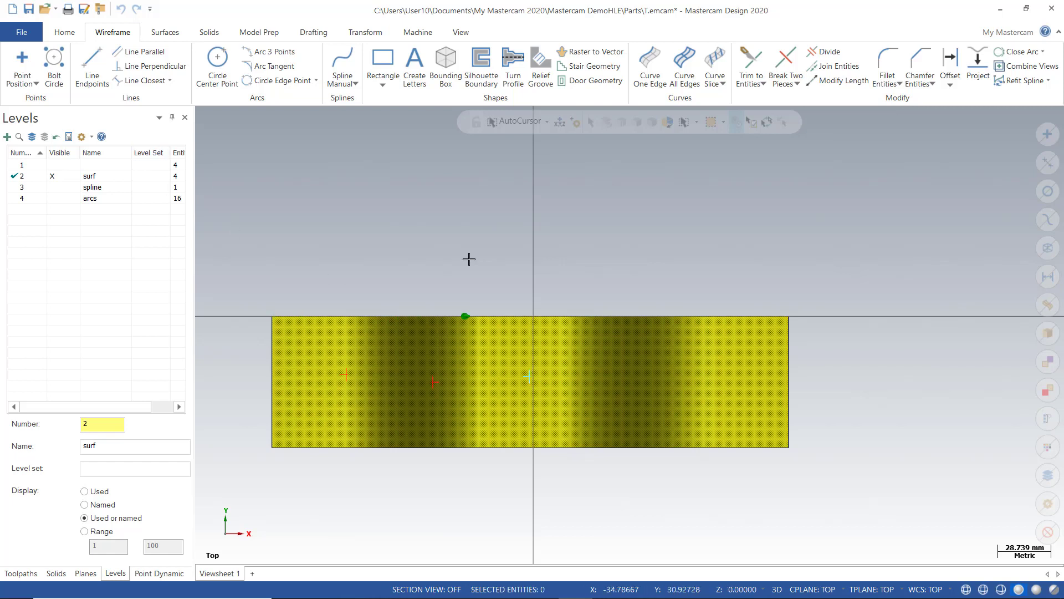
key(Escape)
middle_drag(499, 263, 477, 193)
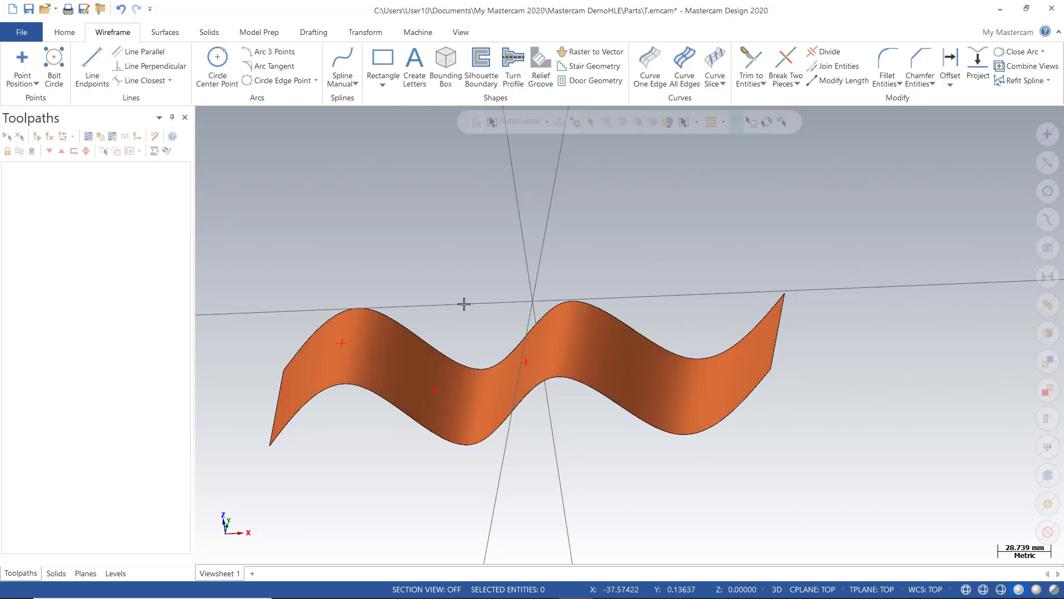
Switch to Top (WCS) view and delete the wavy surface with its three points
right_click(423, 208)
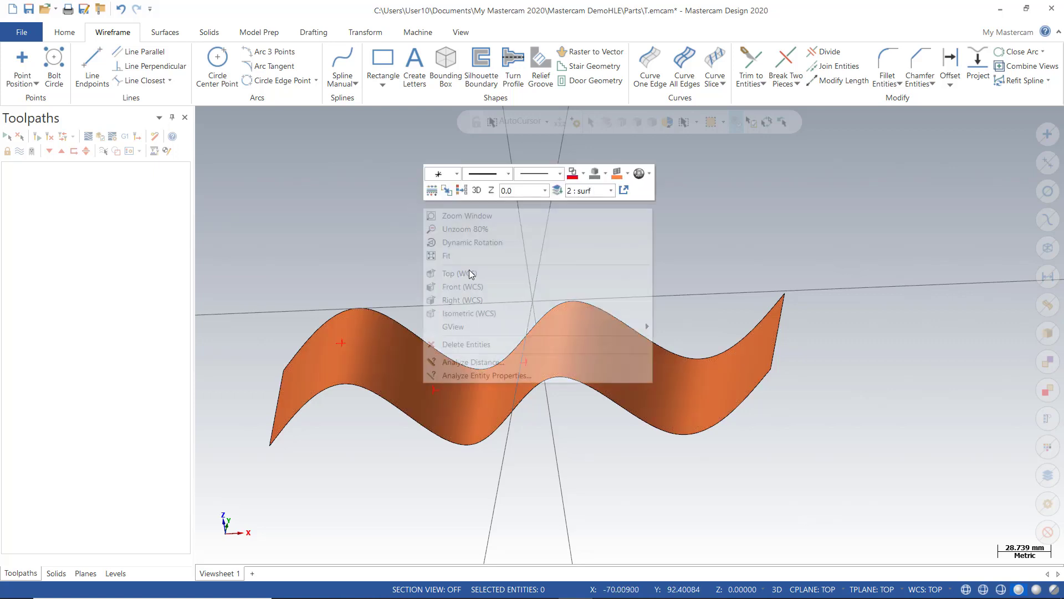
click(474, 275)
scroll(568, 220, down, 2)
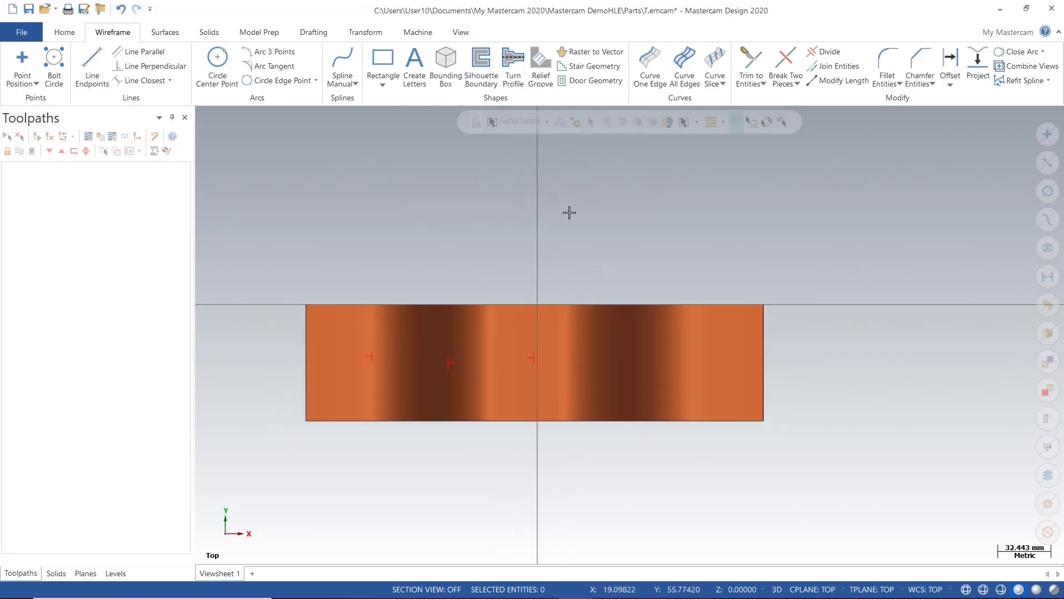
drag(307, 225, 786, 430)
key(Delete)
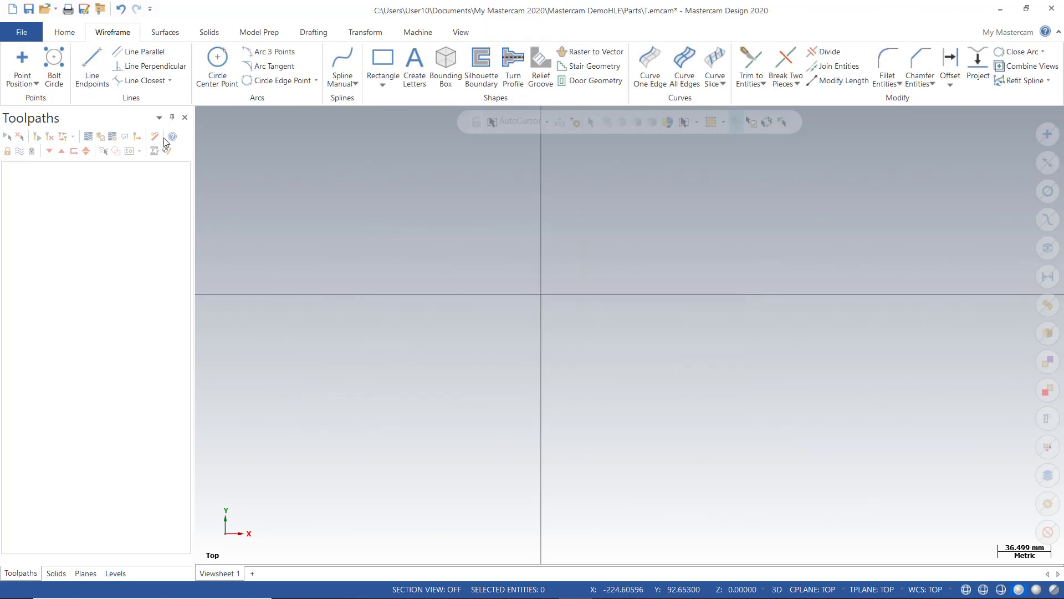
click(37, 84)
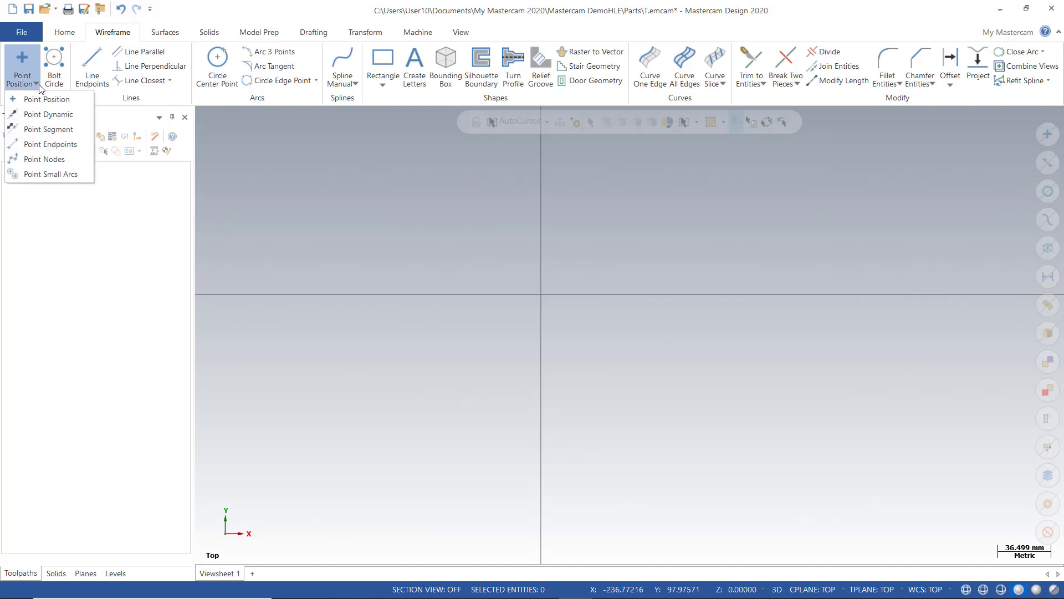
Choose Point Segment and make level 3 spline active with level 2 surf hidden
click(48, 129)
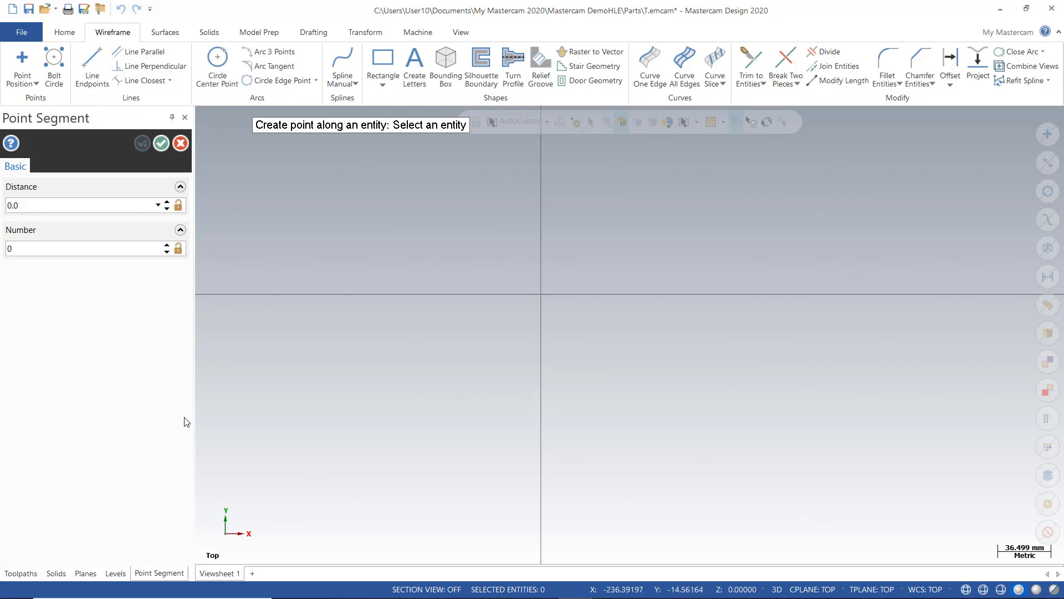
click(116, 573)
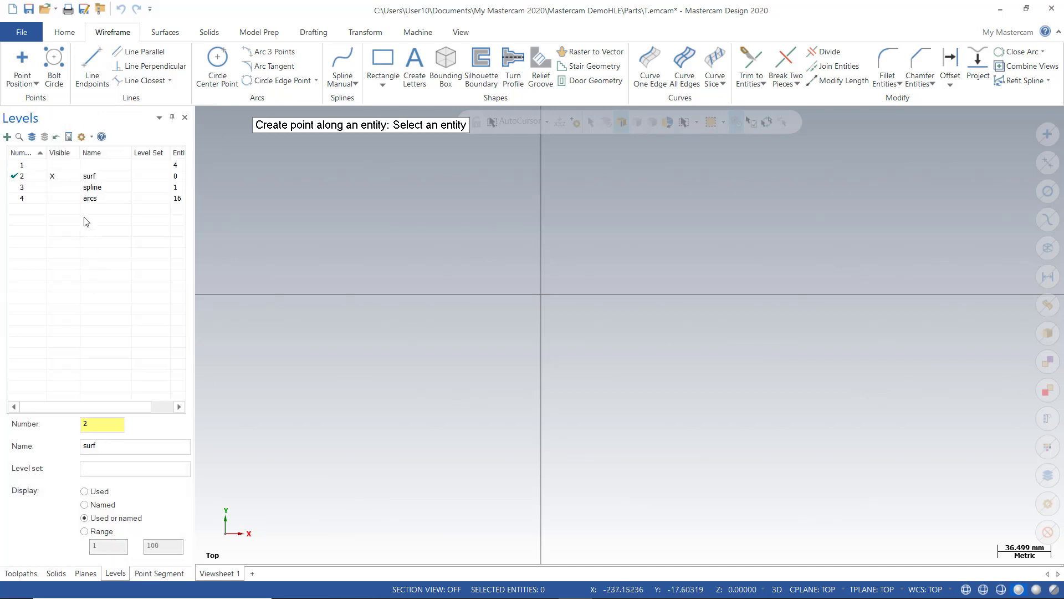
click(60, 192)
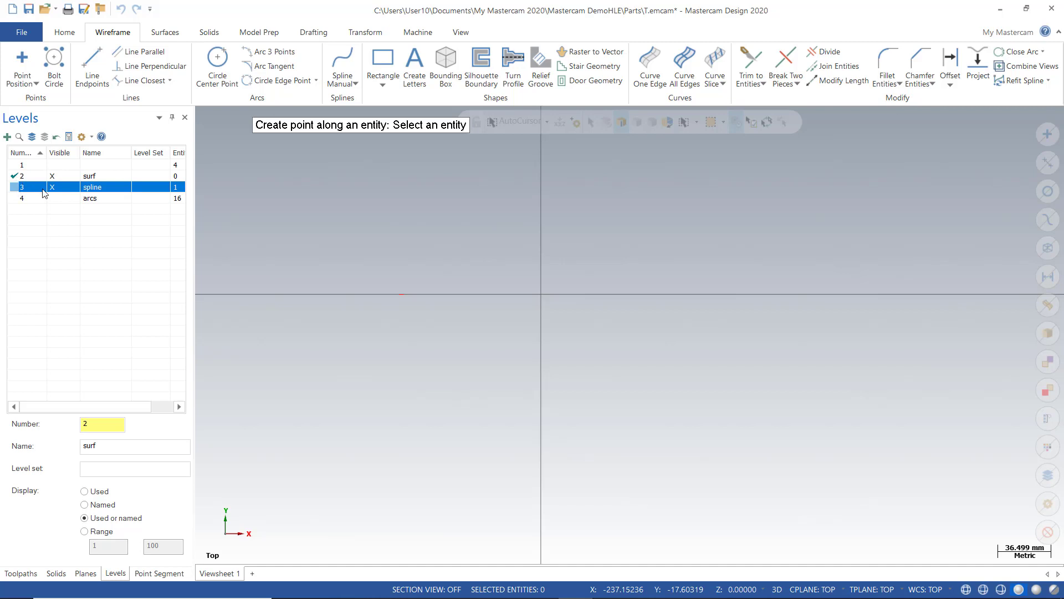
click(20, 188)
click(52, 176)
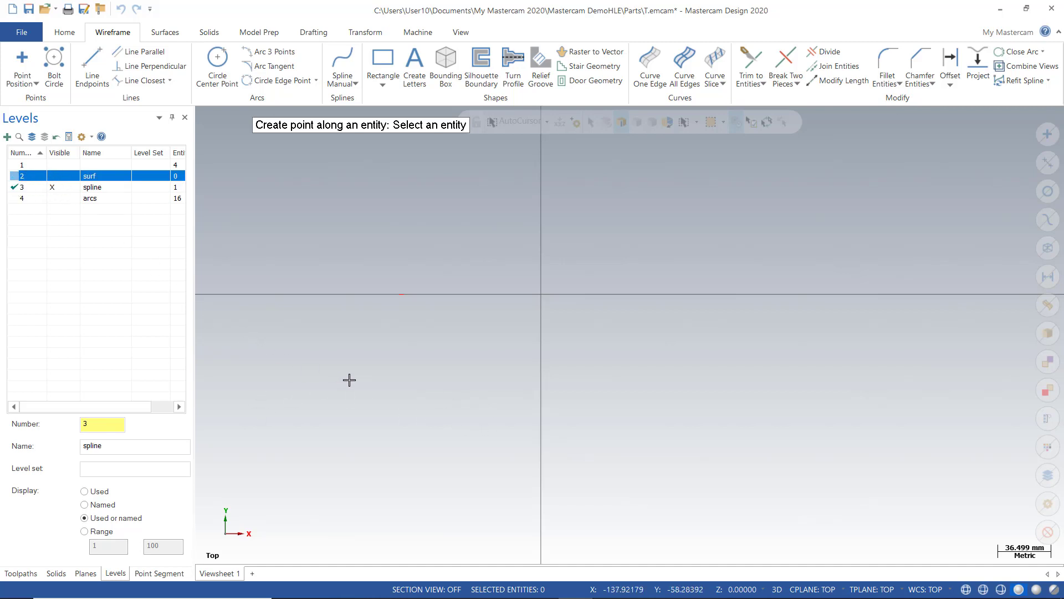
Tilt the view and pick the wave spline as the curve for the points
scroll(544, 375, down, 5)
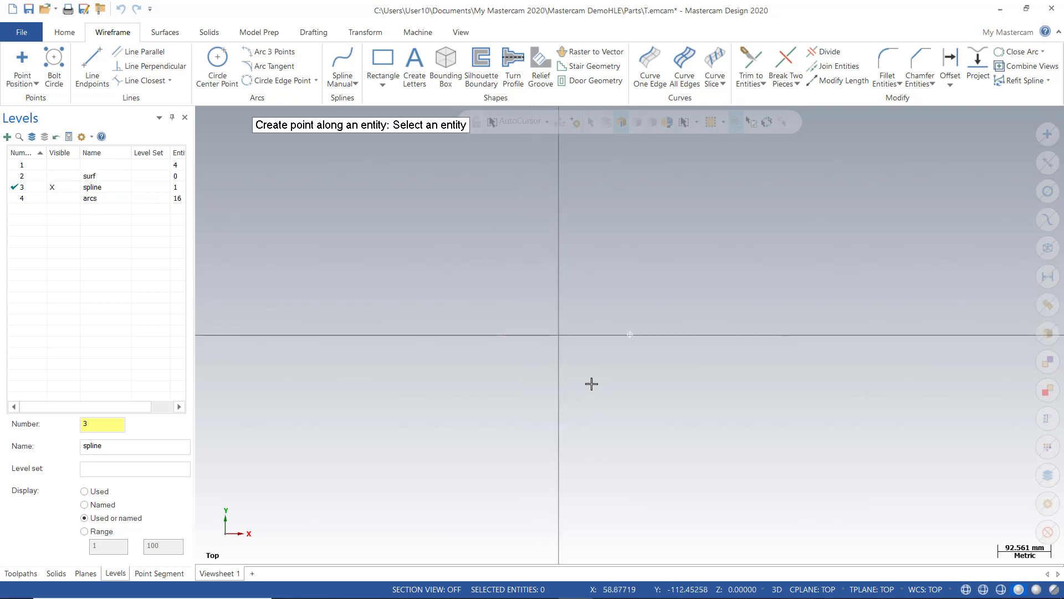
middle_drag(592, 383, 588, 370)
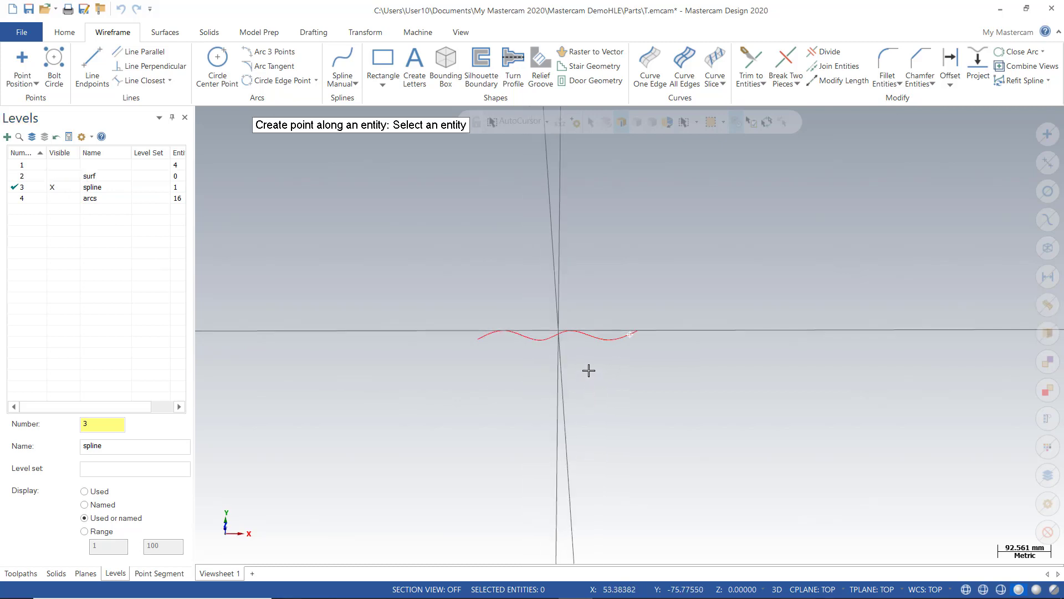
click(484, 338)
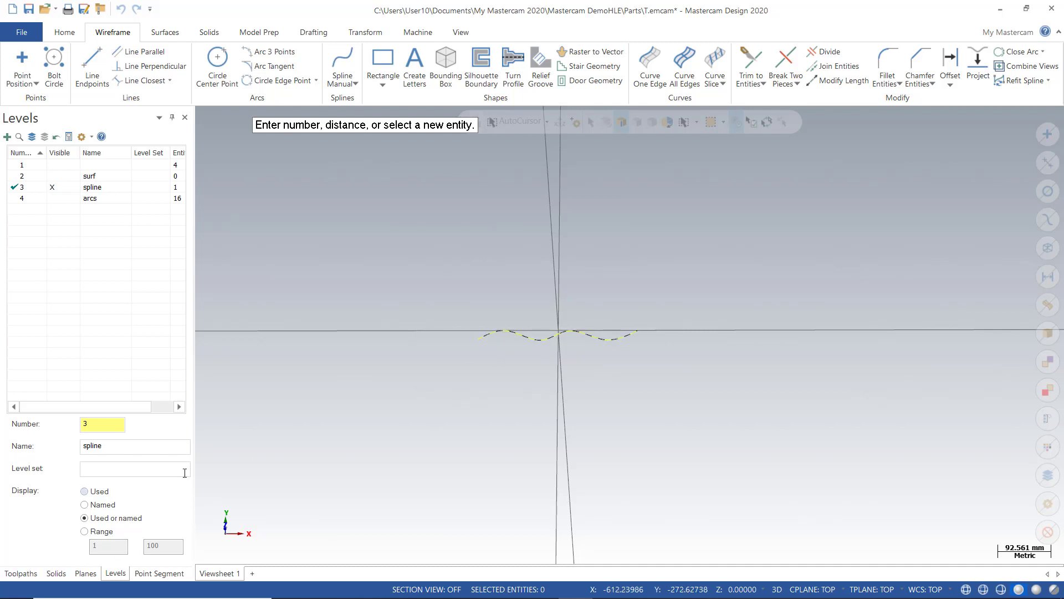
click(21, 573)
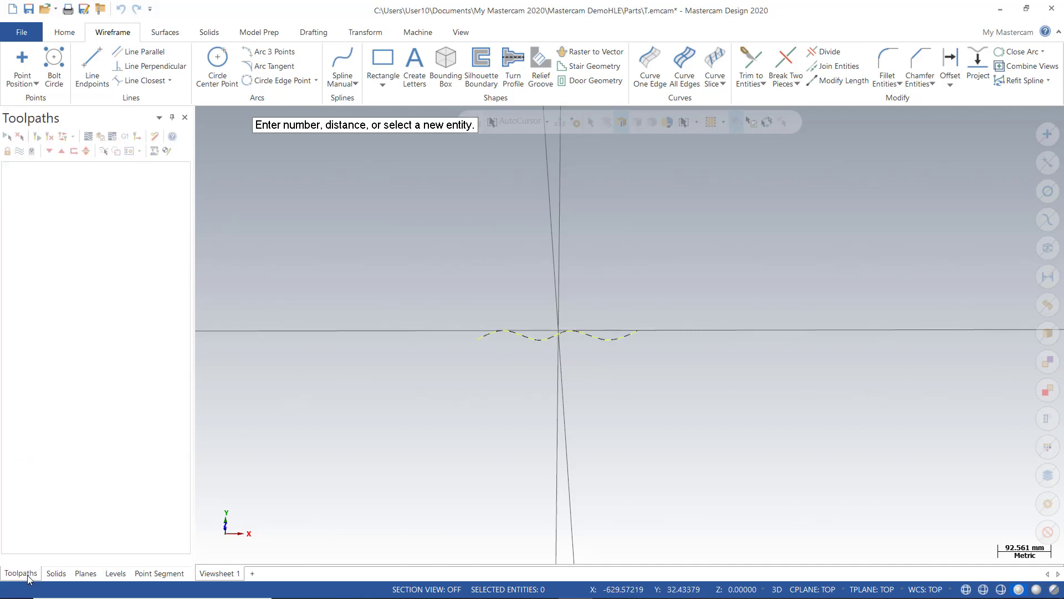
Preview points along the wave spline at distance 50 and count 10, then cancel
click(173, 574)
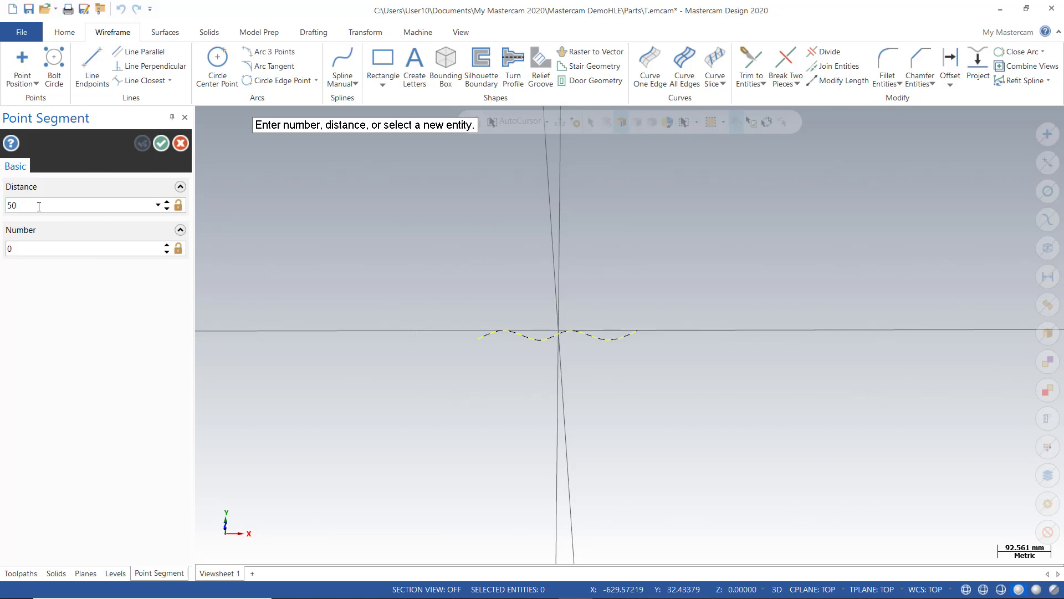
key(Return)
drag(23, 248, 1, 257)
scroll(561, 357, up, 5)
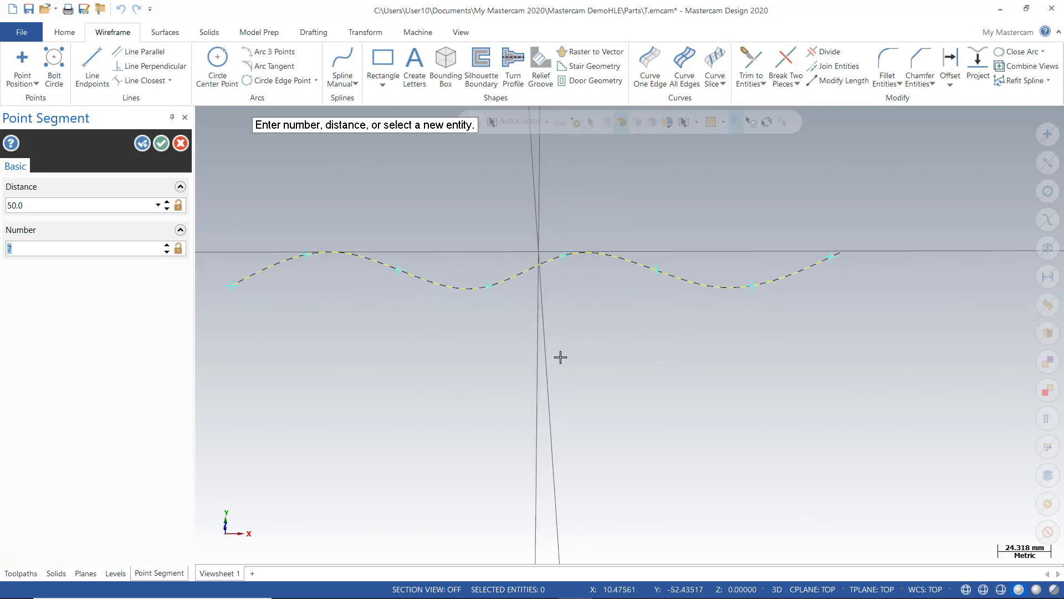
scroll(561, 357, down, 1)
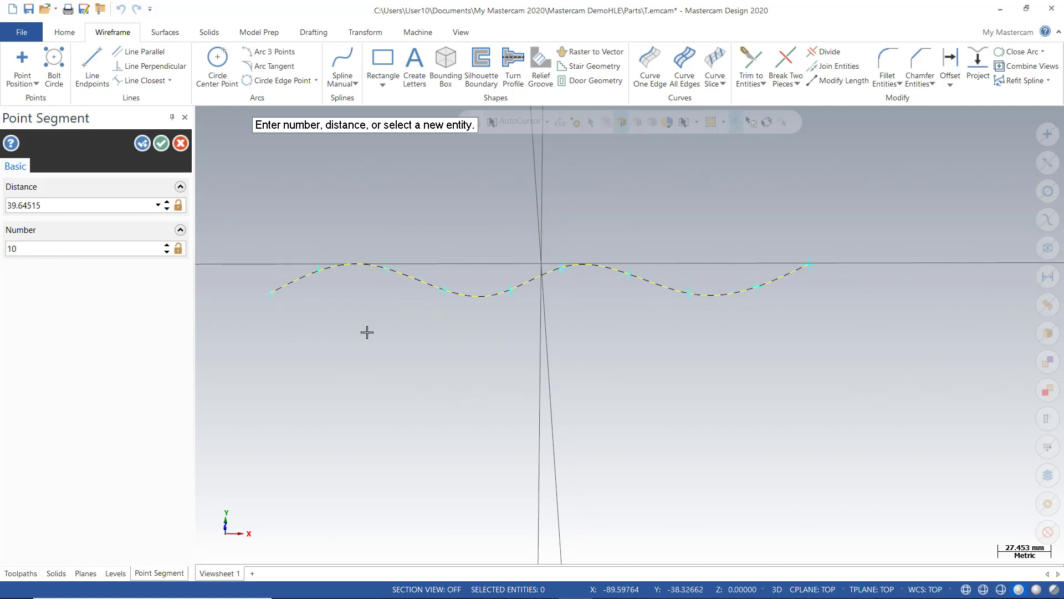
mouse_move(396, 337)
middle_down()
mouse_move(409, 371)
mouse_move(395, 280)
middle_up()
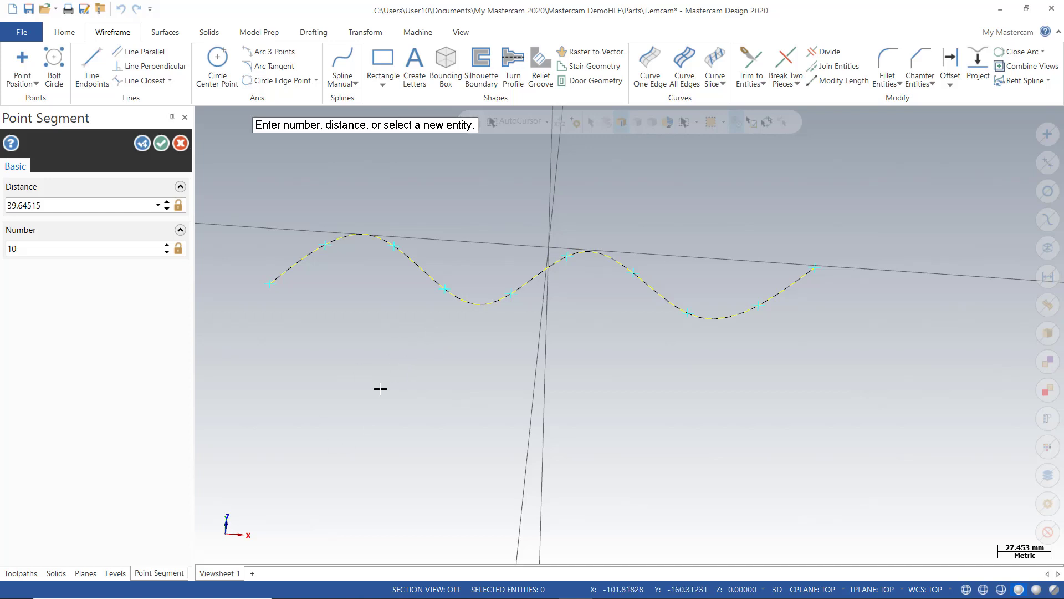
click(180, 144)
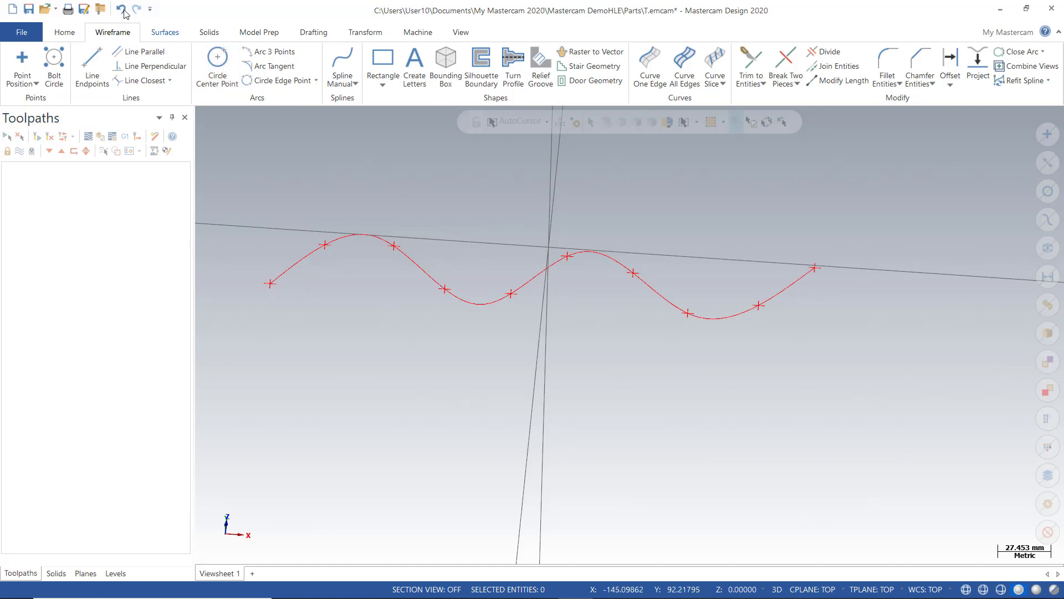
Return to Top (WCS) view and change the active level in the Levels manager
right_click(355, 166)
click(391, 231)
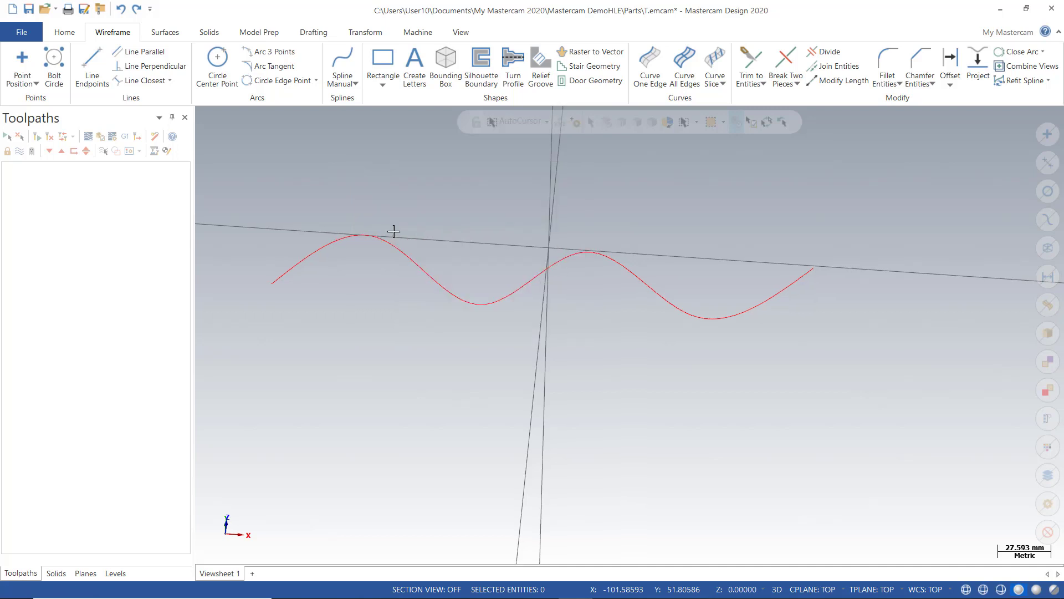
click(116, 573)
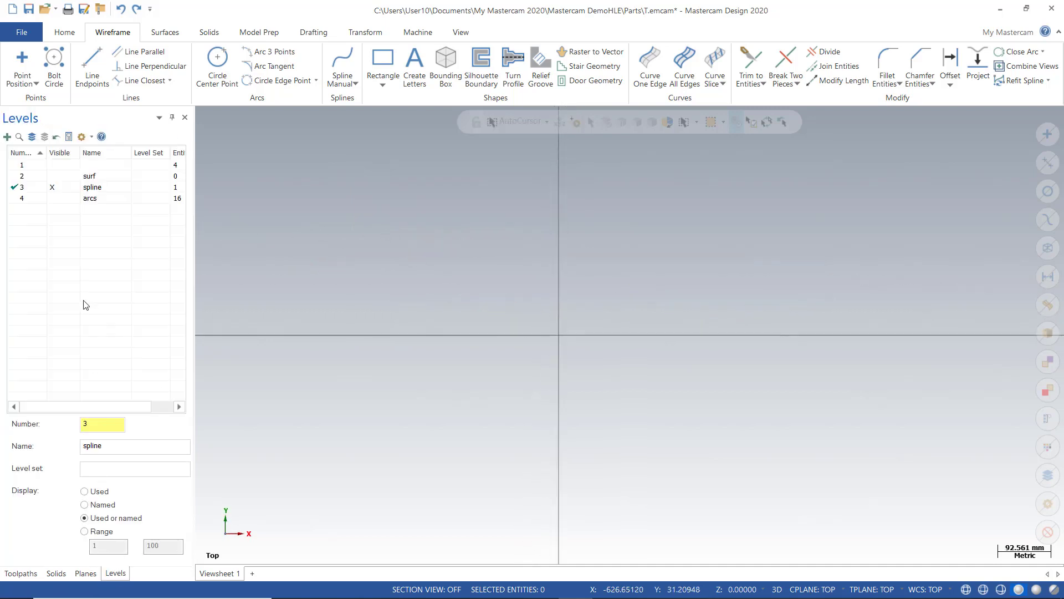
click(33, 165)
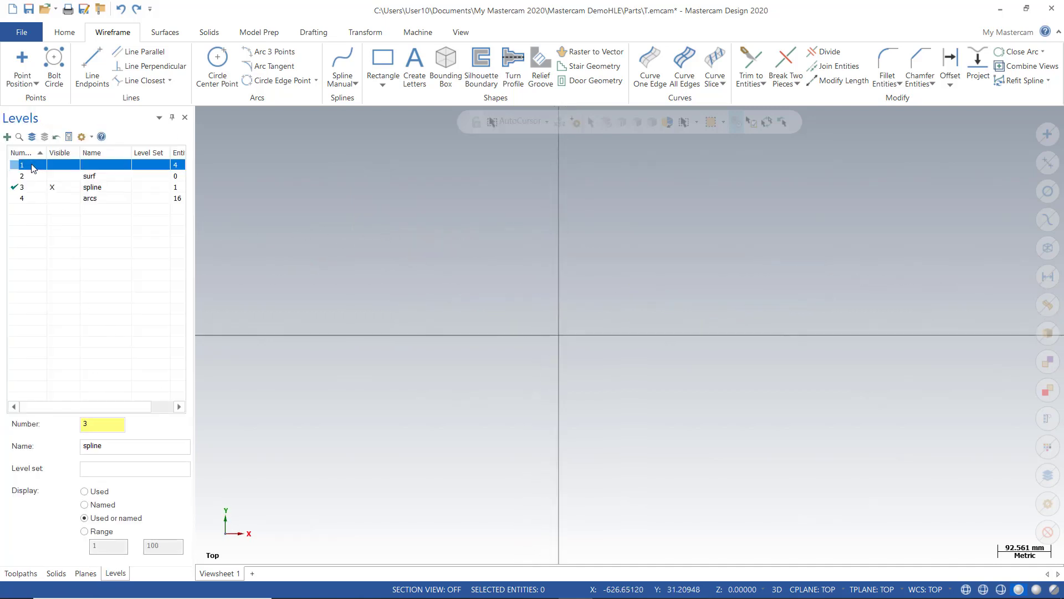
click(53, 188)
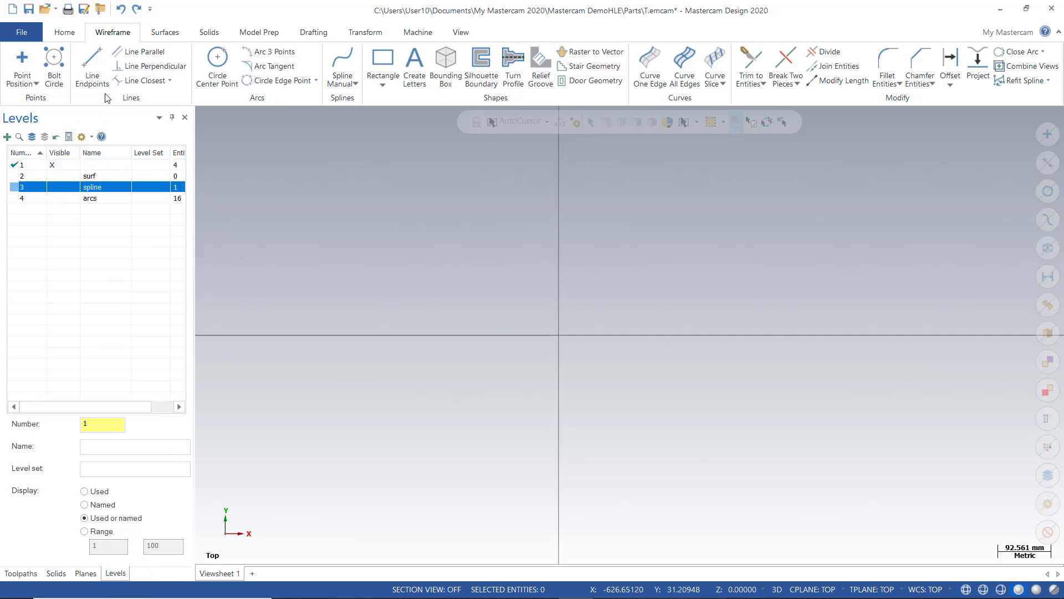
click(21, 573)
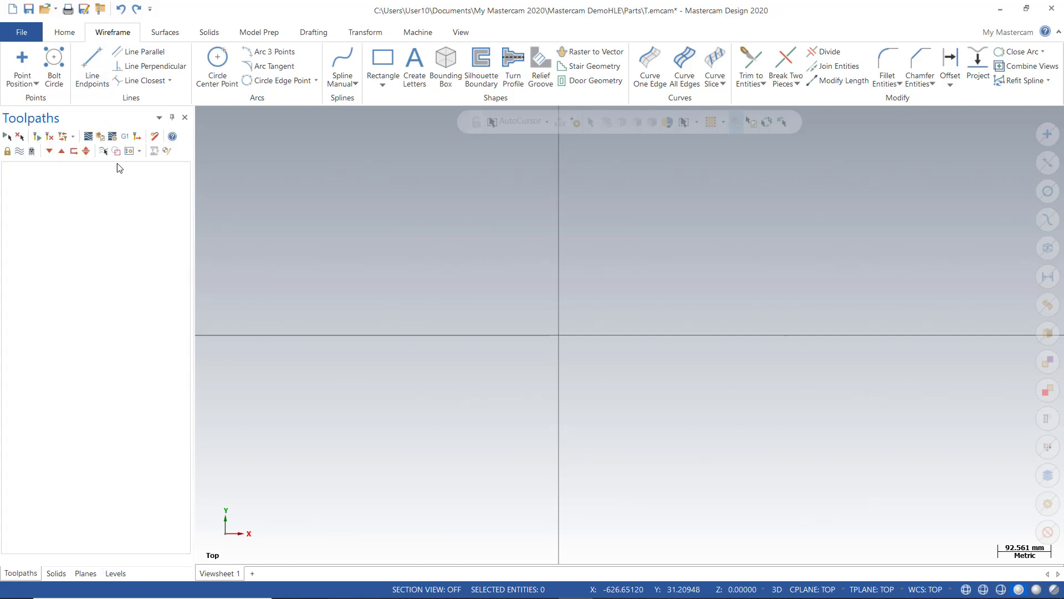
click(25, 84)
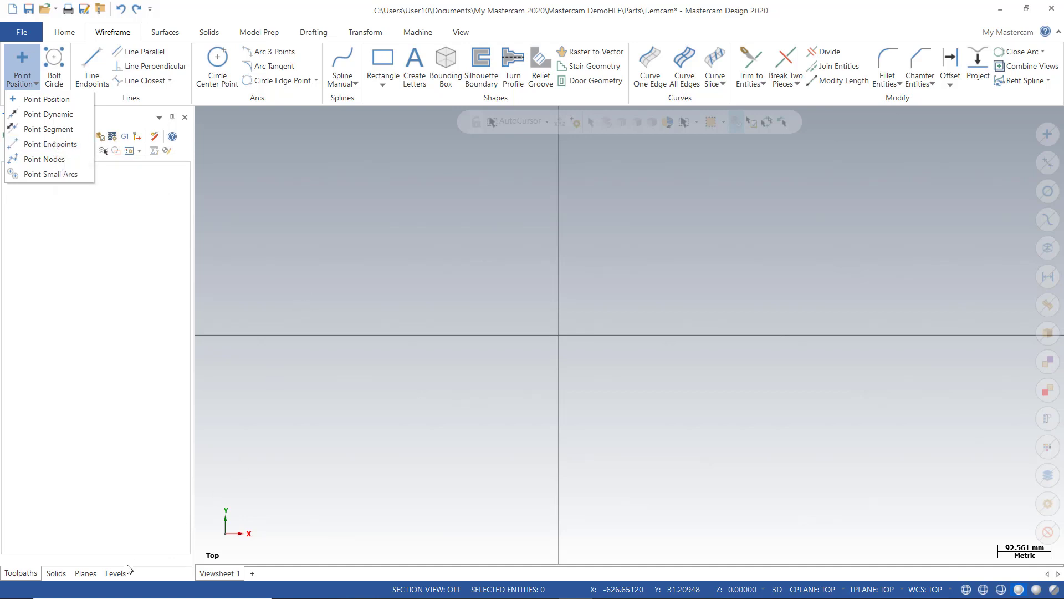
Make level 3 spline the working level, hide level 1, and orbit onto the spline
click(115, 573)
click(56, 189)
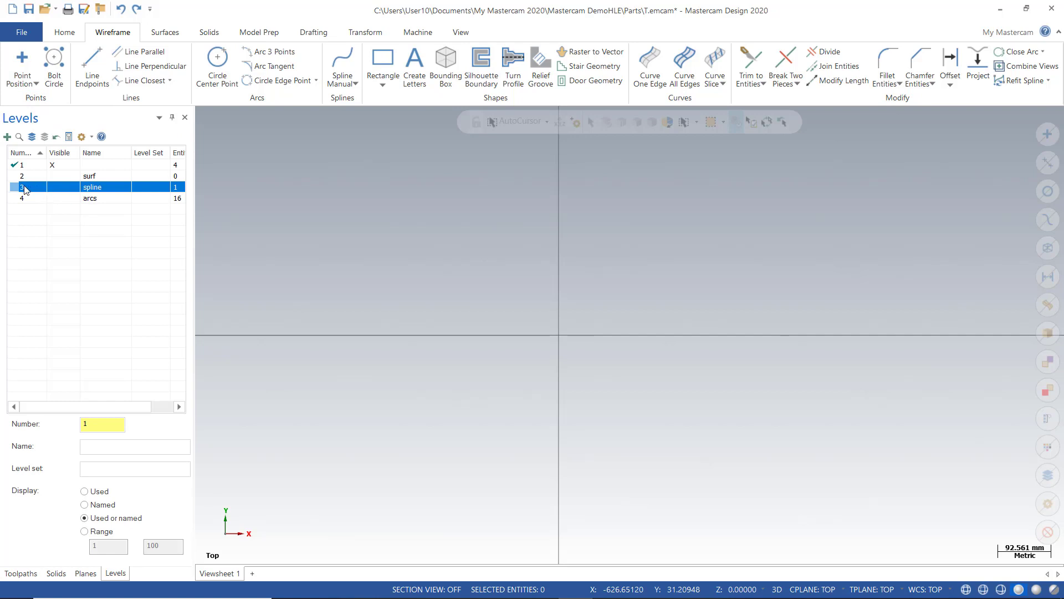
click(20, 189)
click(52, 166)
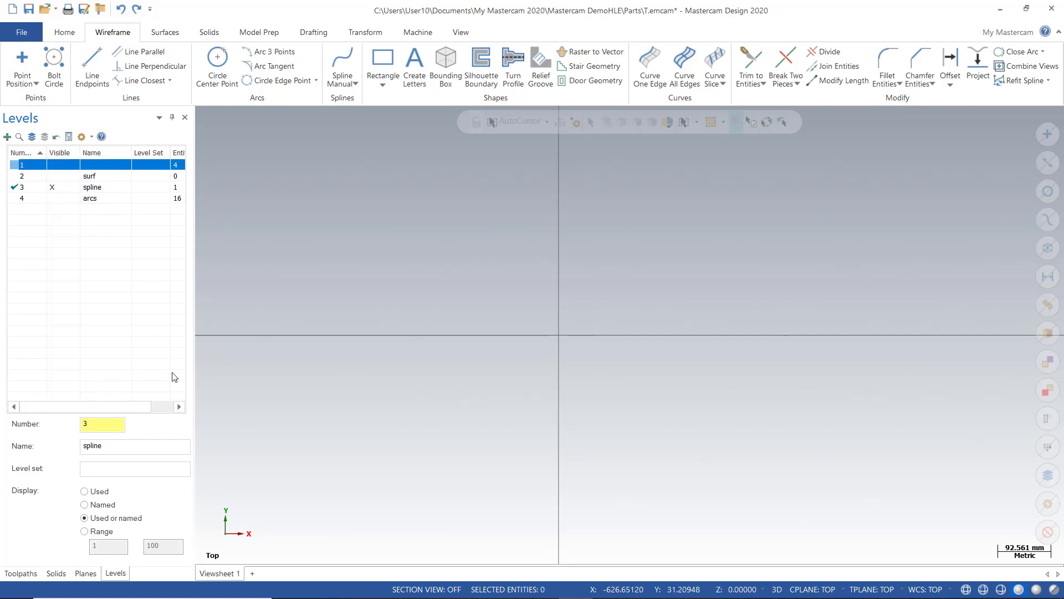
scroll(563, 382, down, 1)
middle_drag(522, 365, 520, 318)
scroll(541, 361, up, 6)
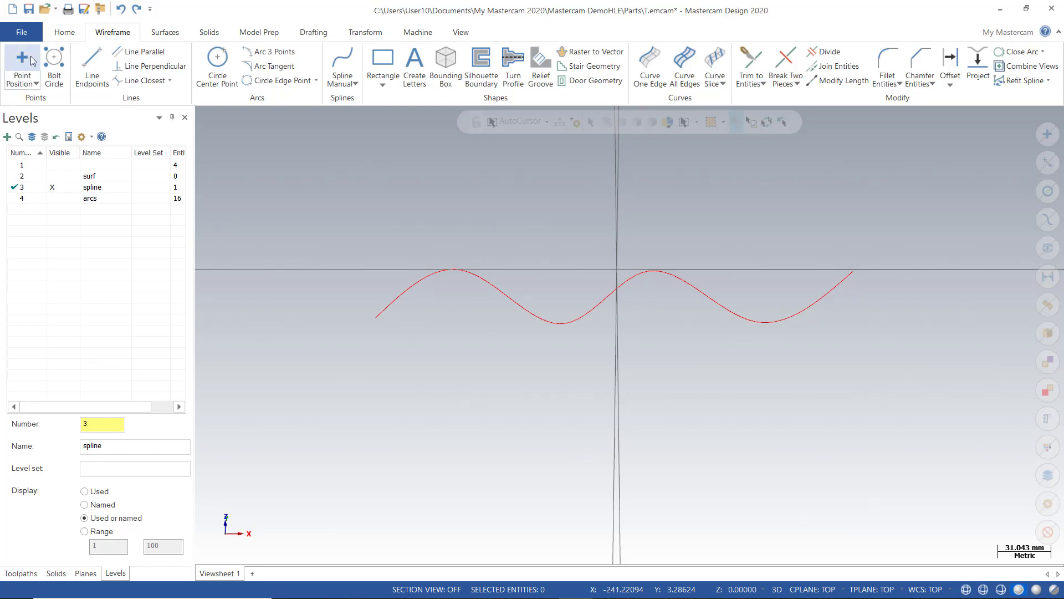
click(37, 84)
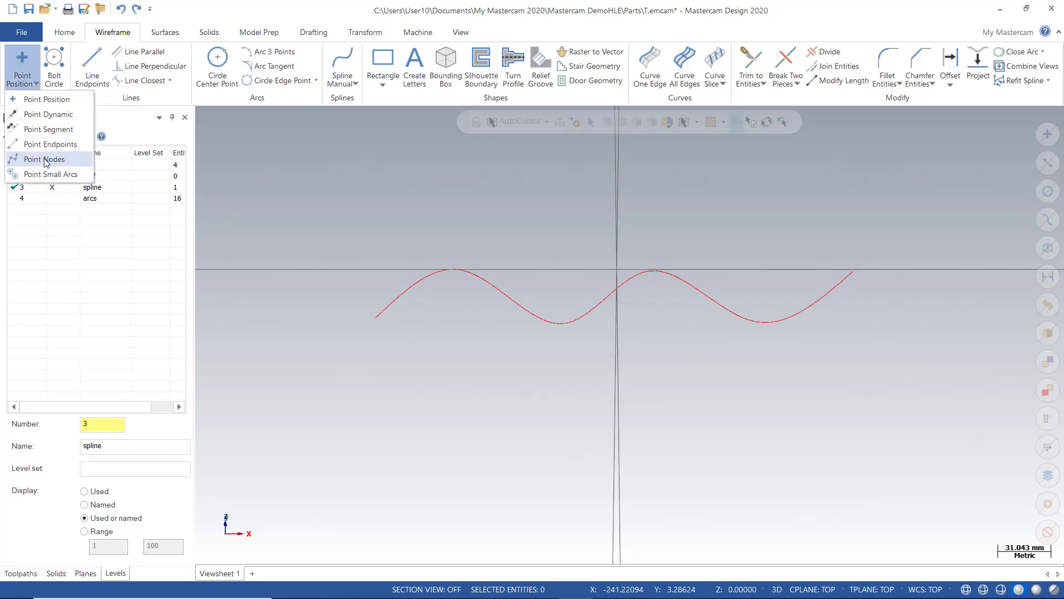
click(50, 144)
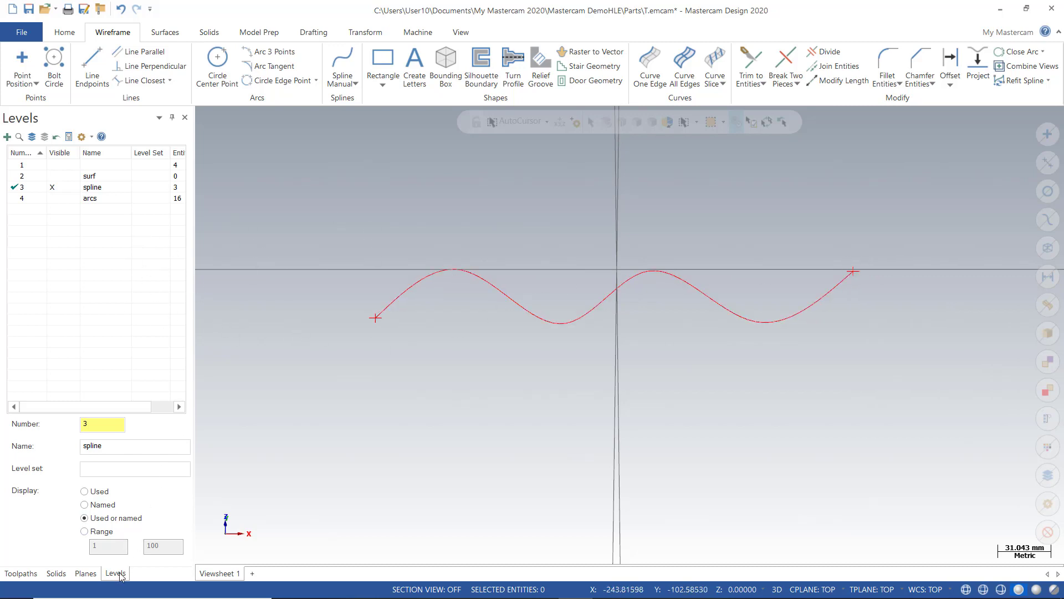
click(28, 83)
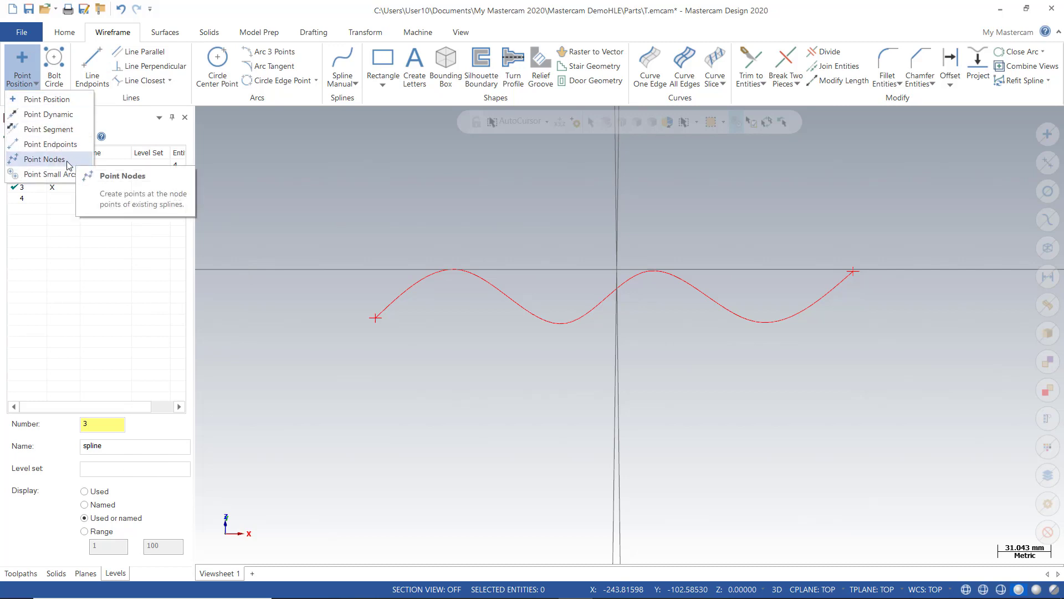
click(118, 8)
click(118, 9)
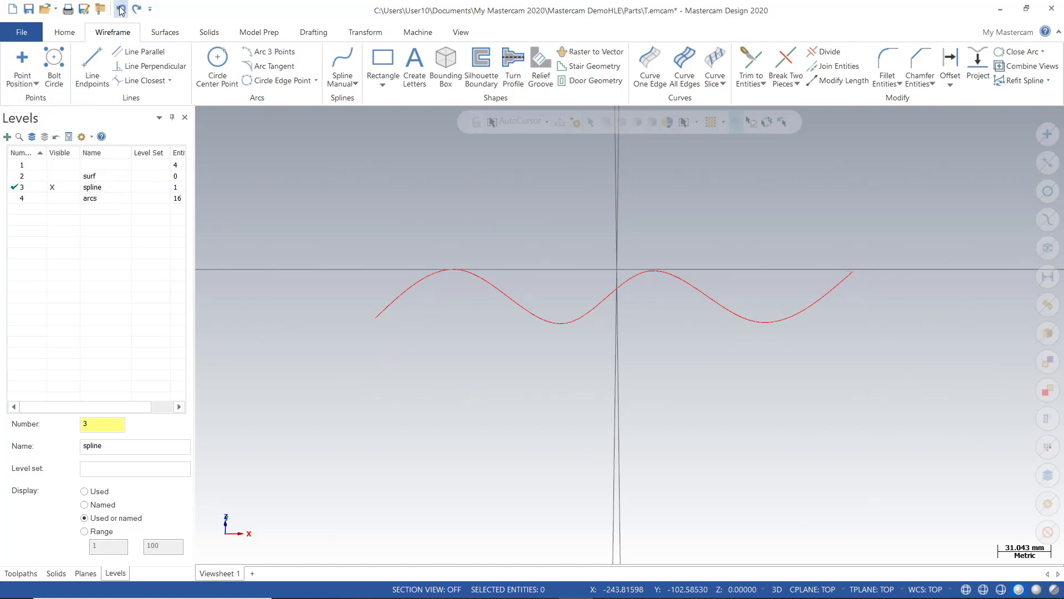
click(36, 84)
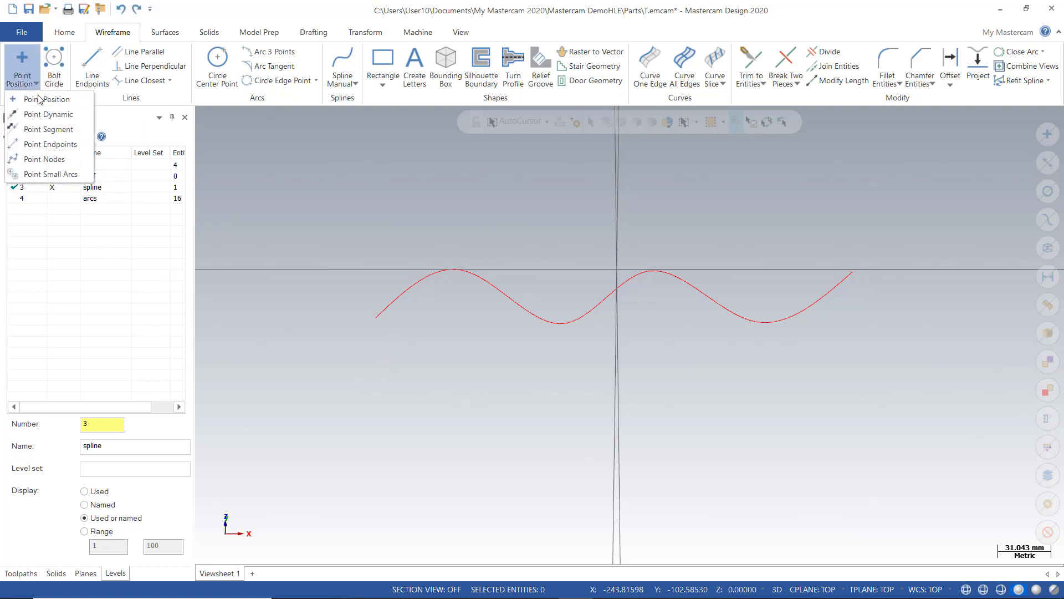
click(44, 160)
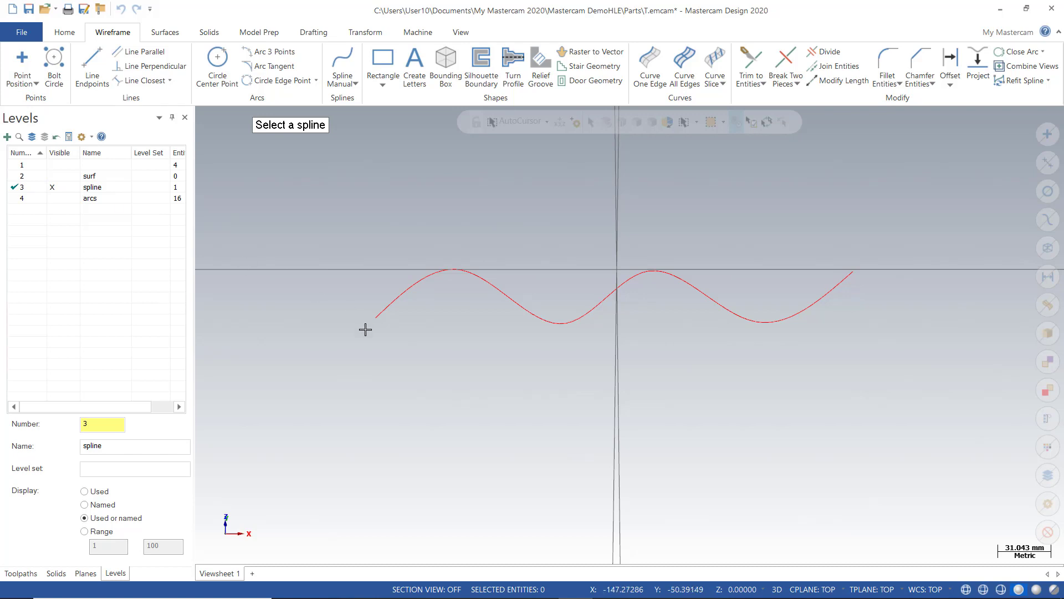
click(386, 305)
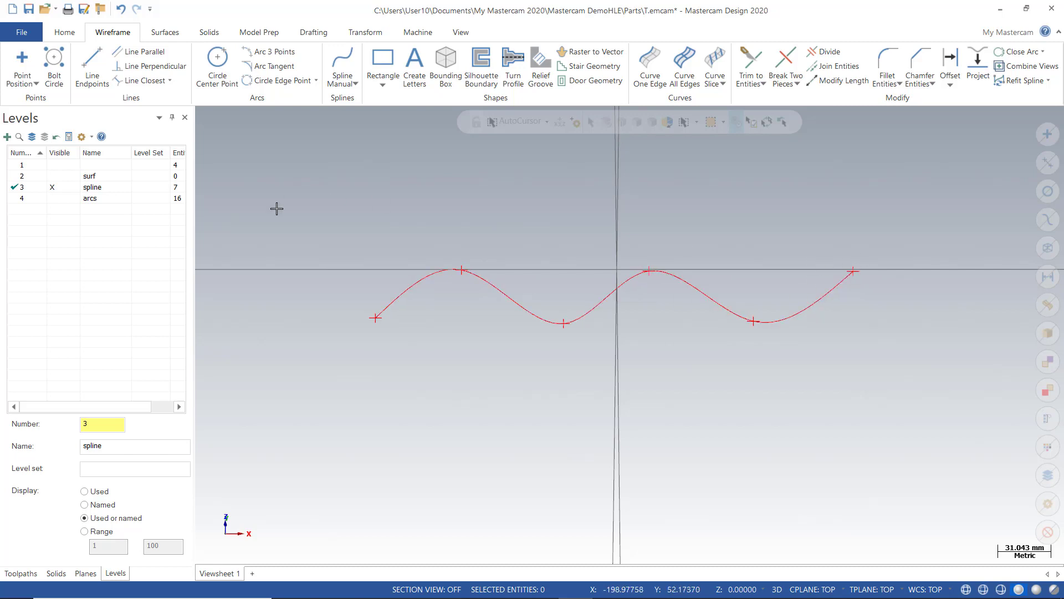
click(119, 10)
click(36, 85)
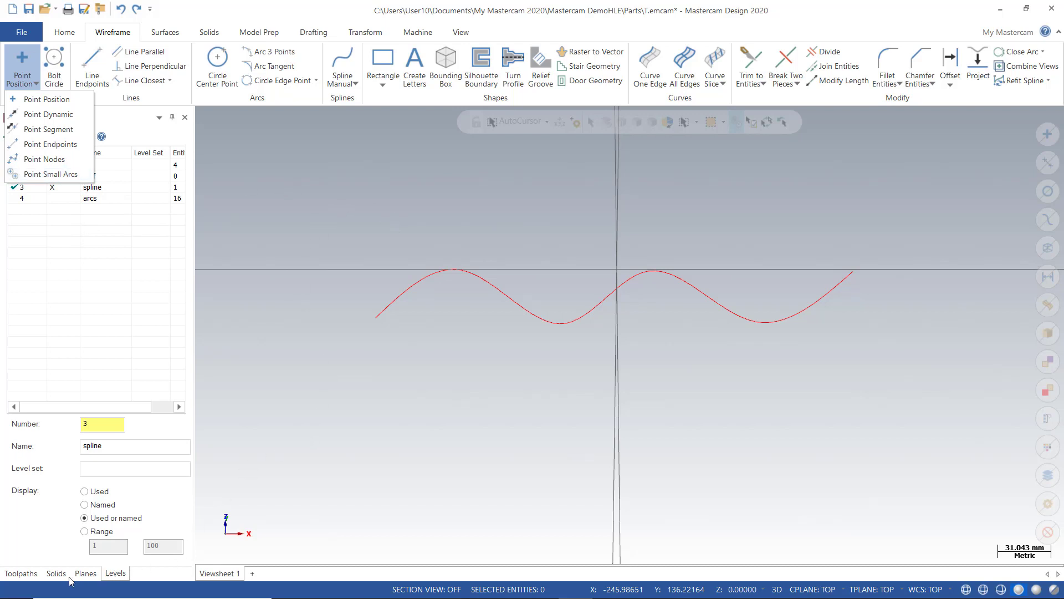
Make level 4 arcs active, hide level 3, and fit the 16 circles in Top view
click(23, 198)
click(52, 187)
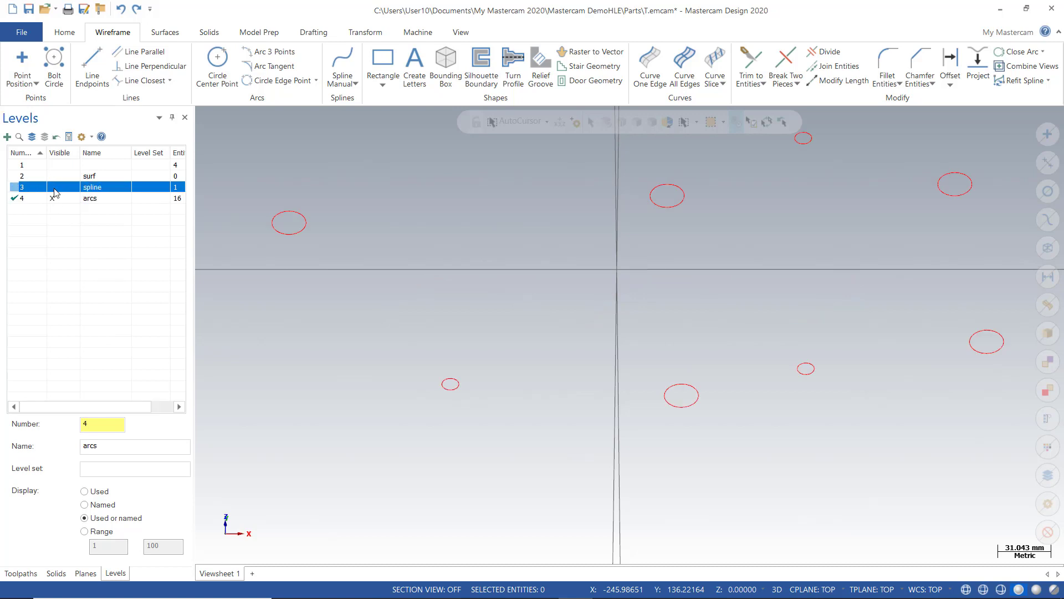
right_click(417, 196)
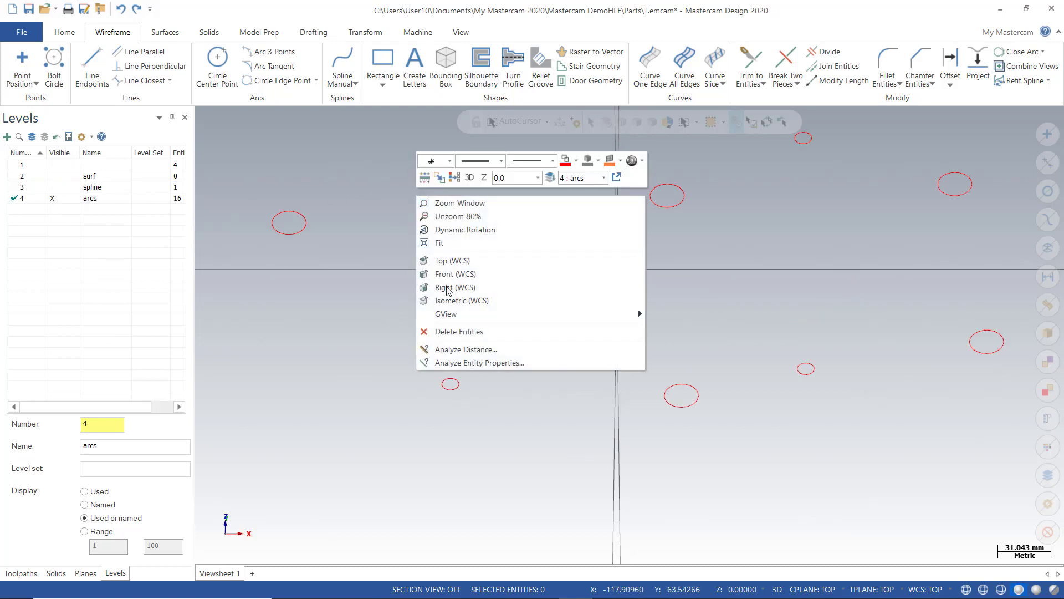
click(441, 242)
scroll(561, 244, down, 2)
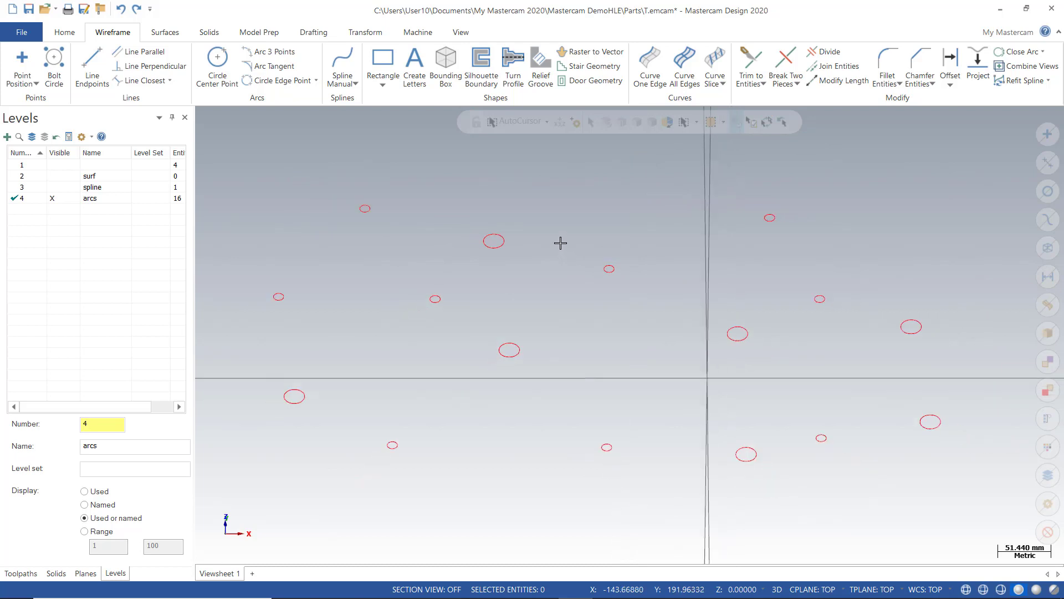
right_click(460, 200)
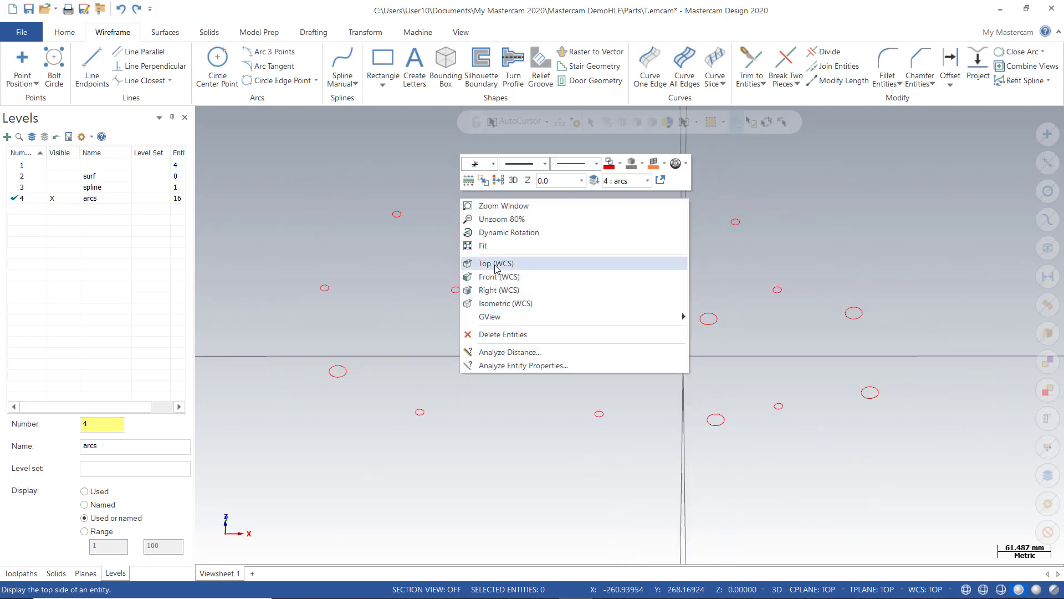
click(496, 263)
scroll(317, 282, up, 3)
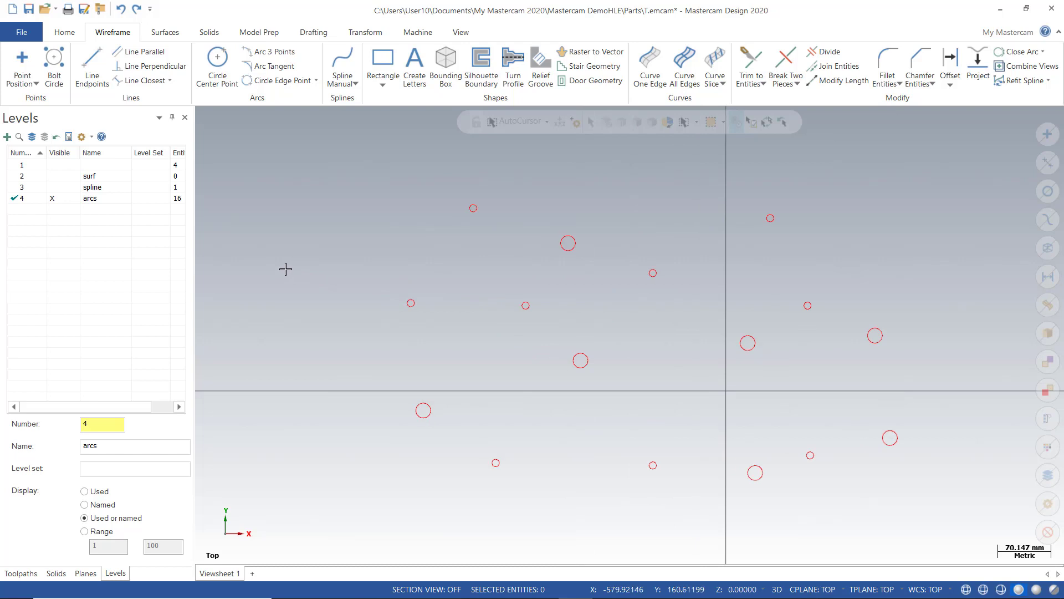
click(35, 84)
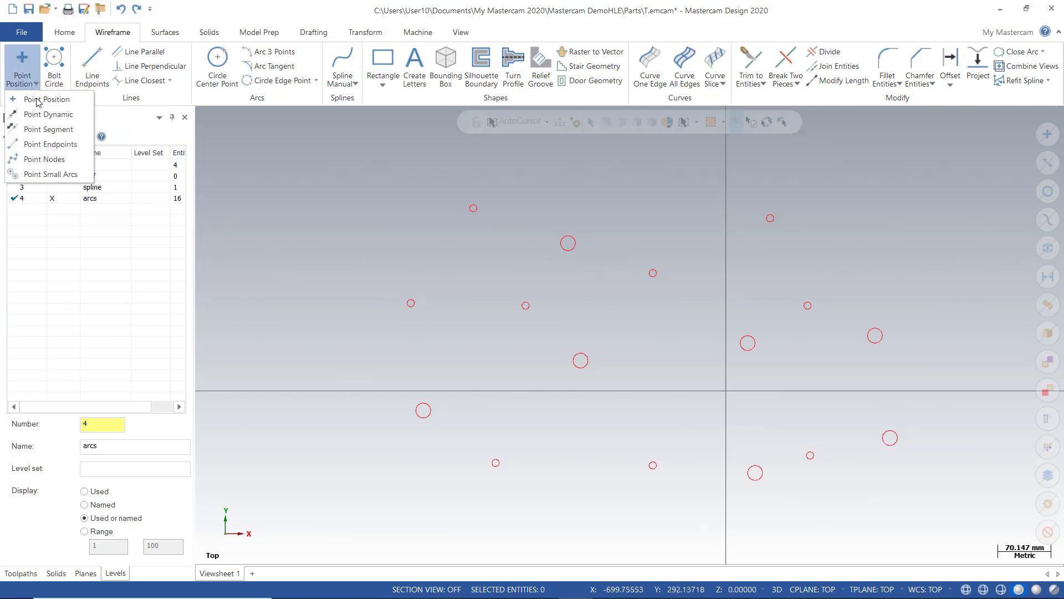
Window-select all arcs and place centre points on those under the 5.0 maximum radius
click(43, 177)
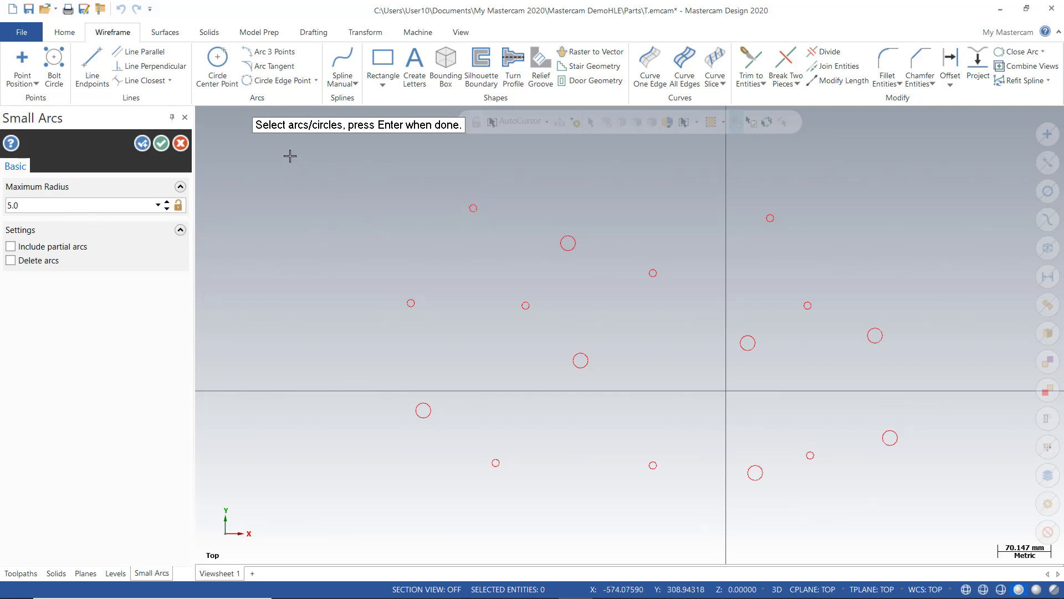
drag(283, 156, 979, 527)
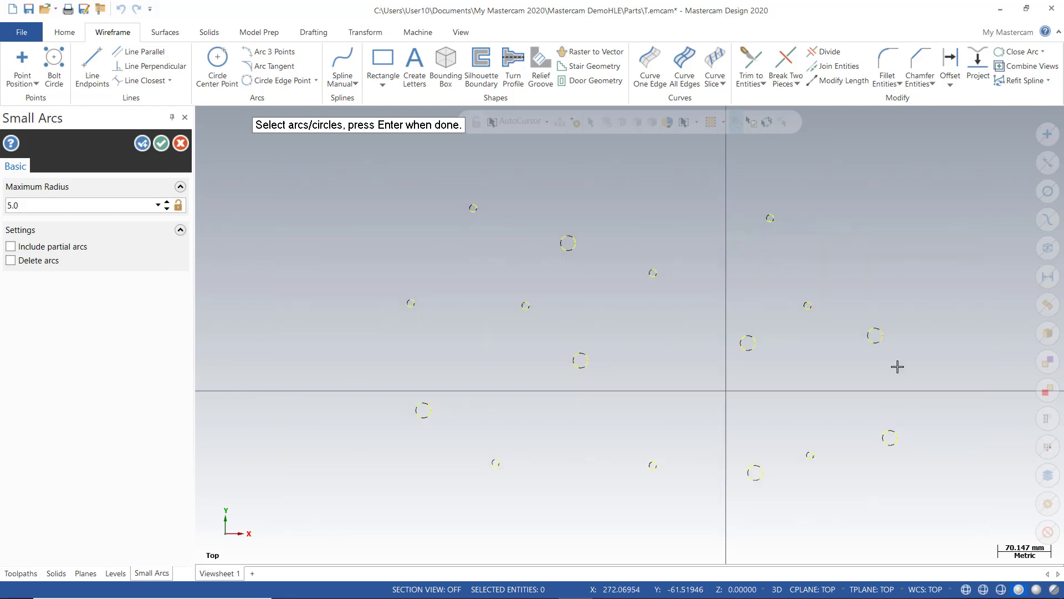
key(Return)
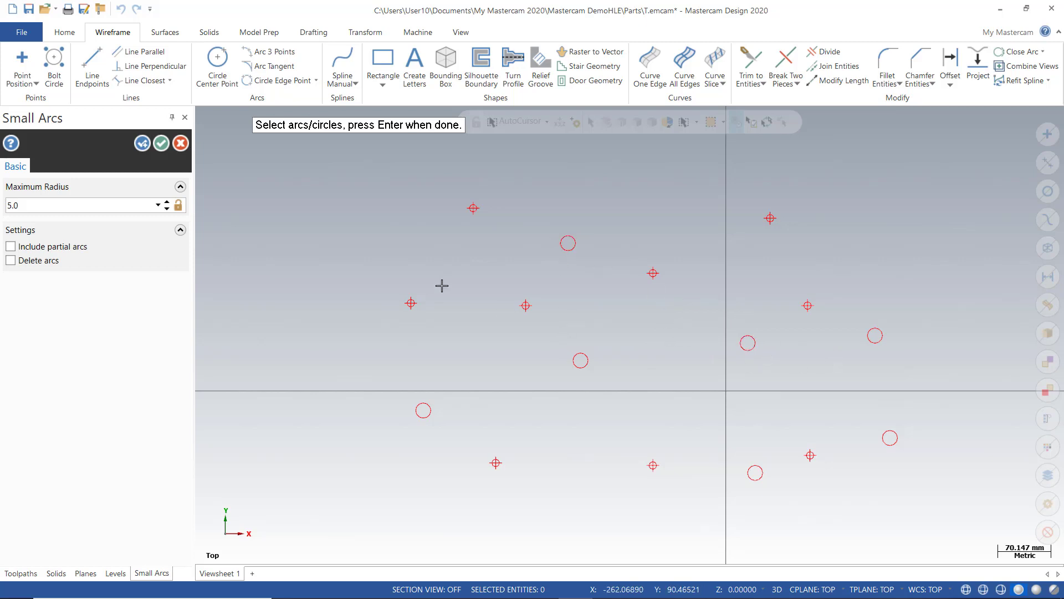
click(161, 143)
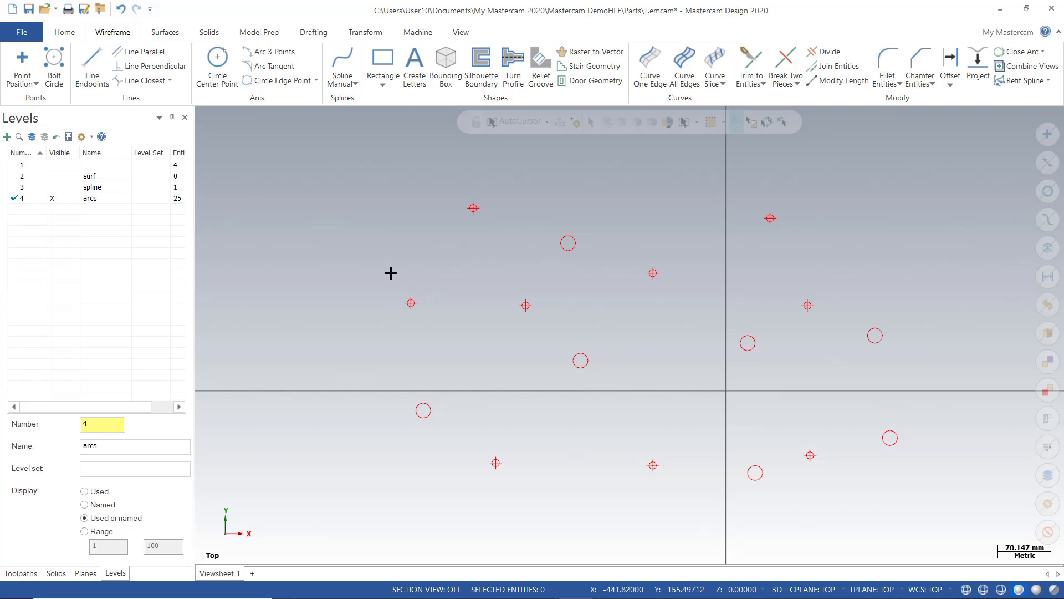
Window-select all 25 circles and centre points and delete them
scroll(405, 282, down, 3)
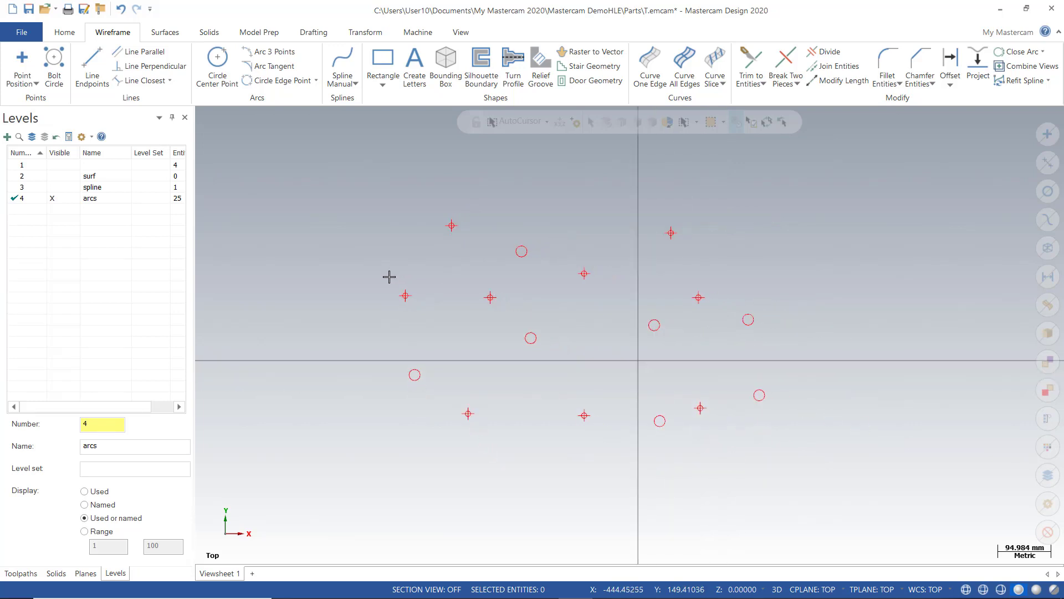
scroll(399, 296, down, 2)
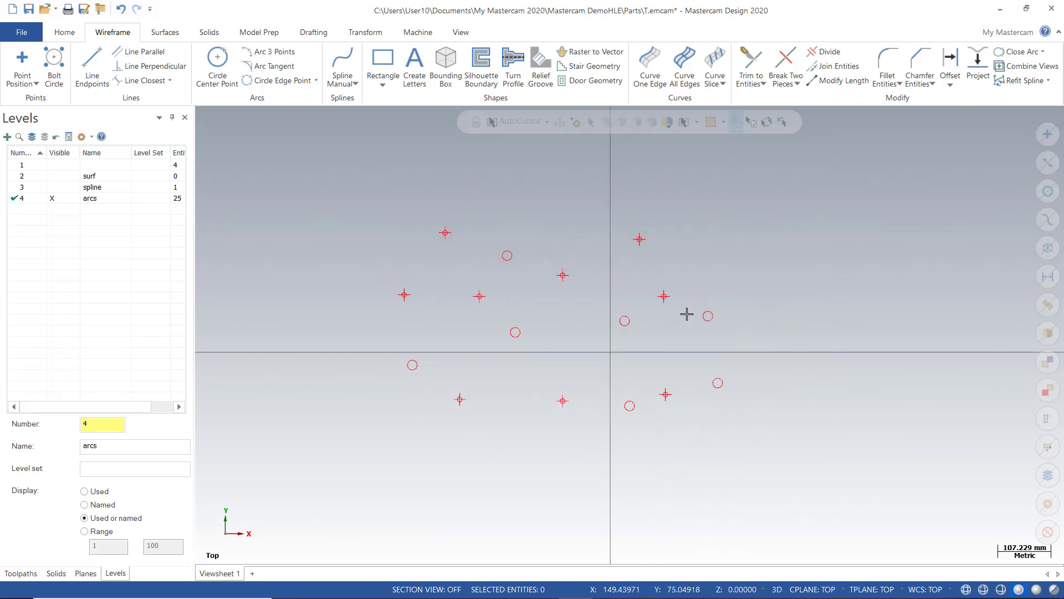
scroll(748, 273, up, 1)
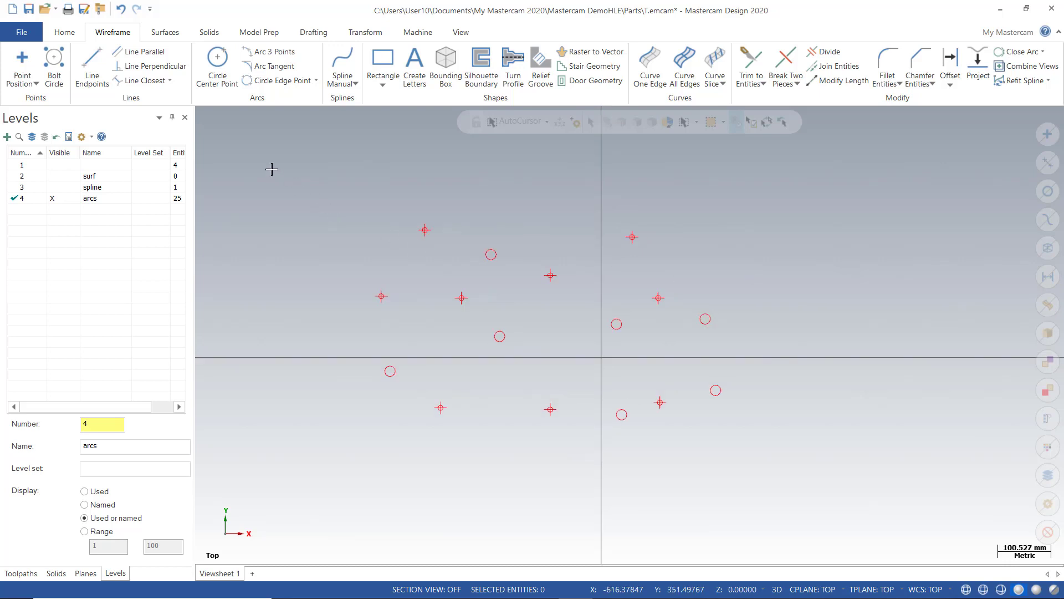
drag(272, 170, 840, 499)
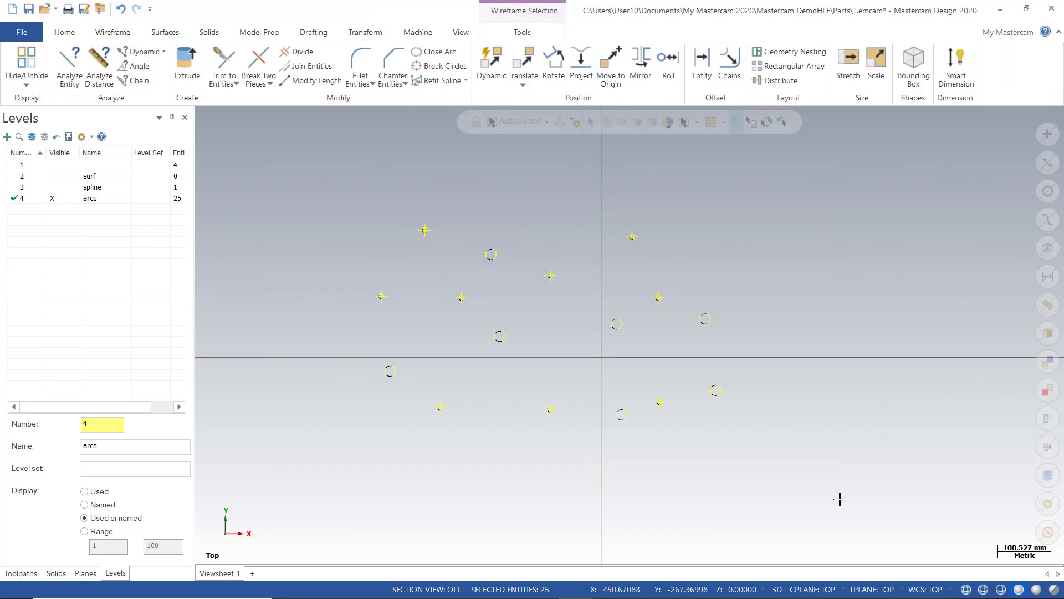
key(Delete)
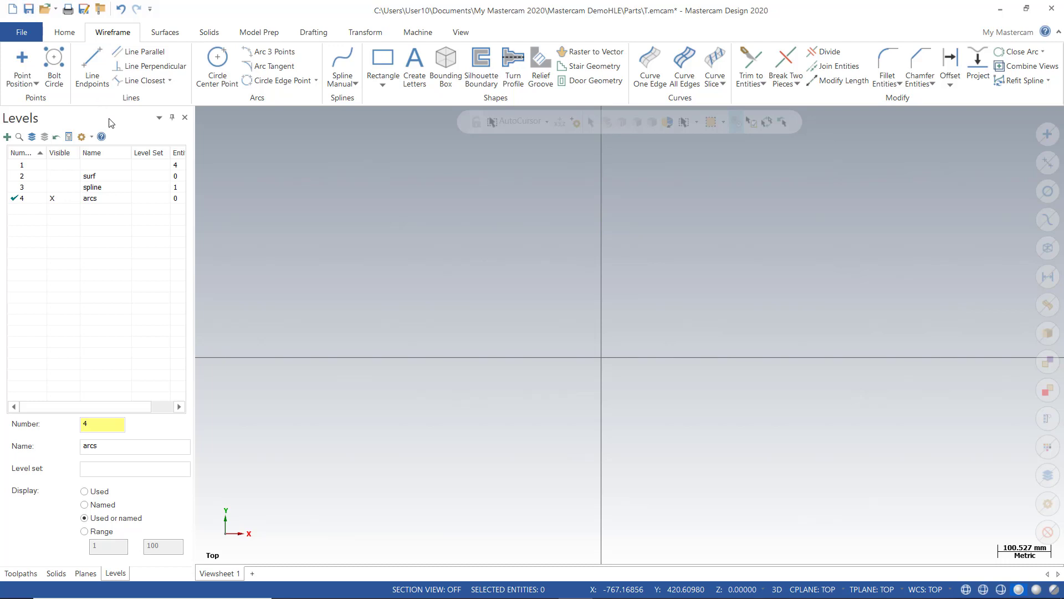
Start a bolt circle with its centre placed at the origin
click(58, 63)
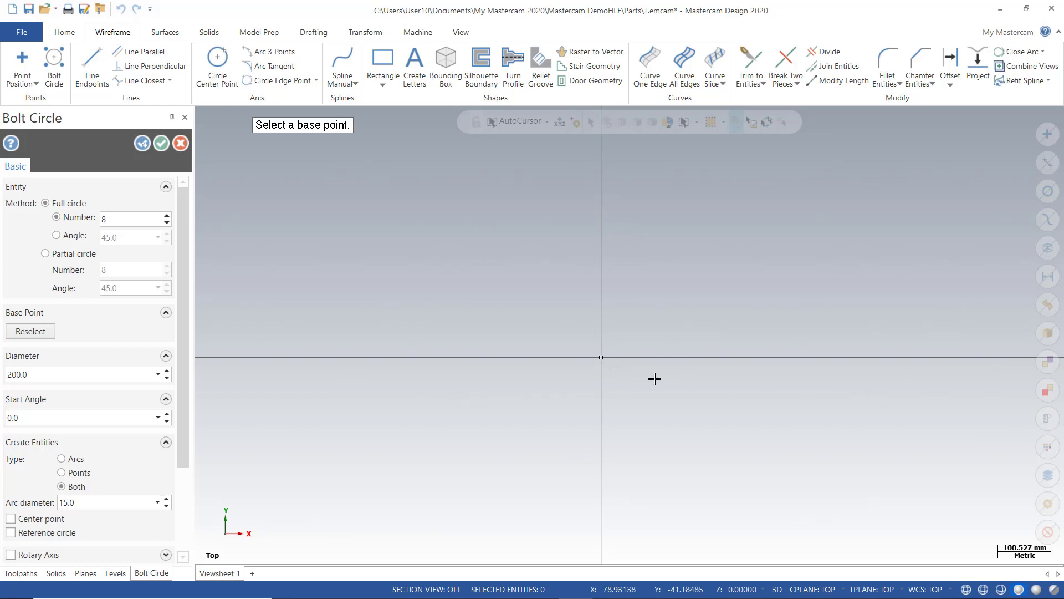
click(601, 359)
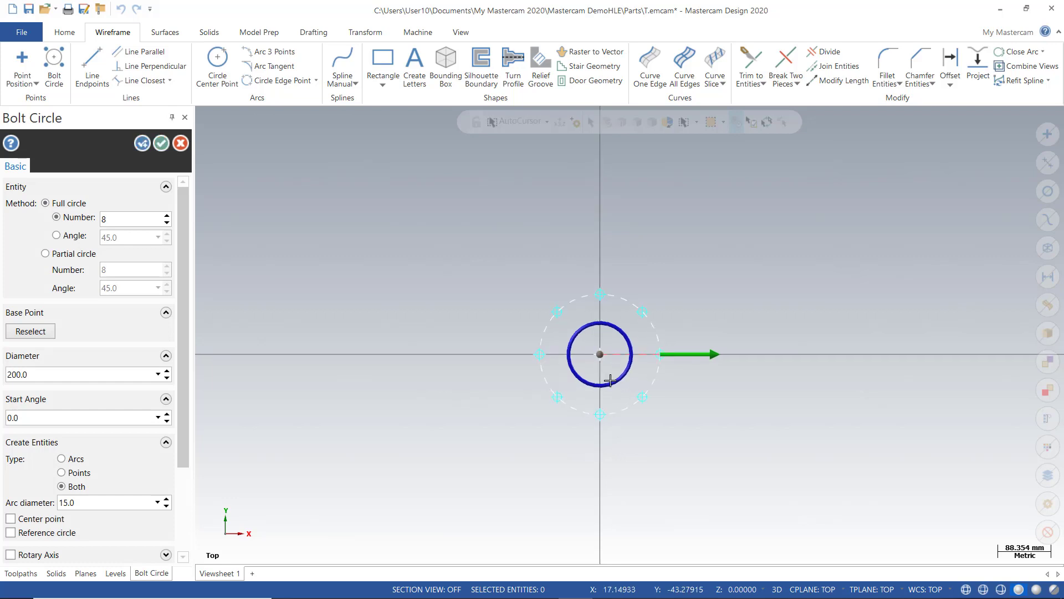
scroll(600, 357, up, 4)
scroll(599, 350, up, 2)
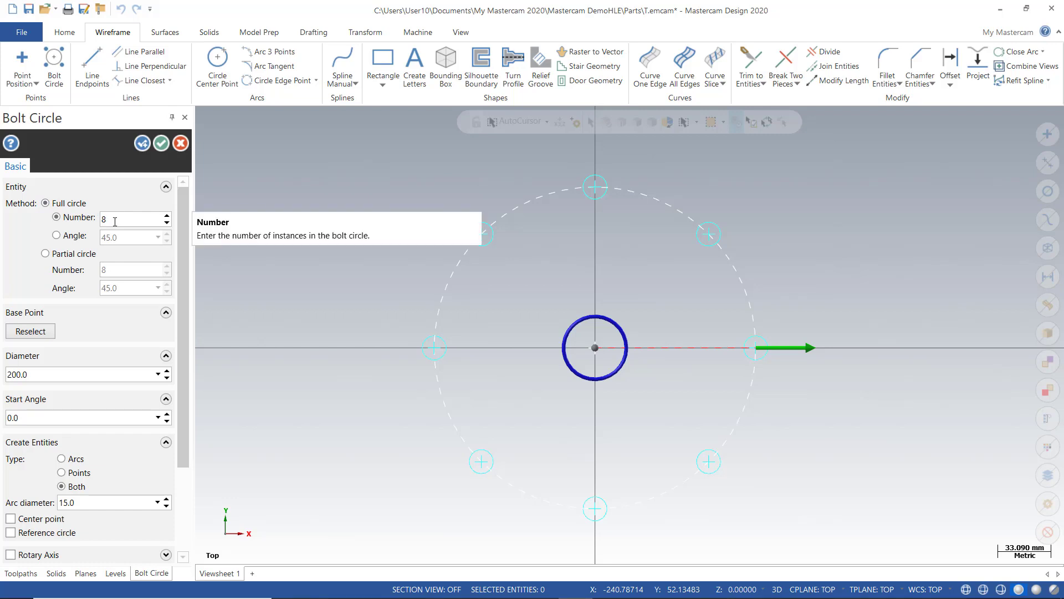
Try 9 and 10 holes, then set the bolt circle hole count to 8
click(166, 216)
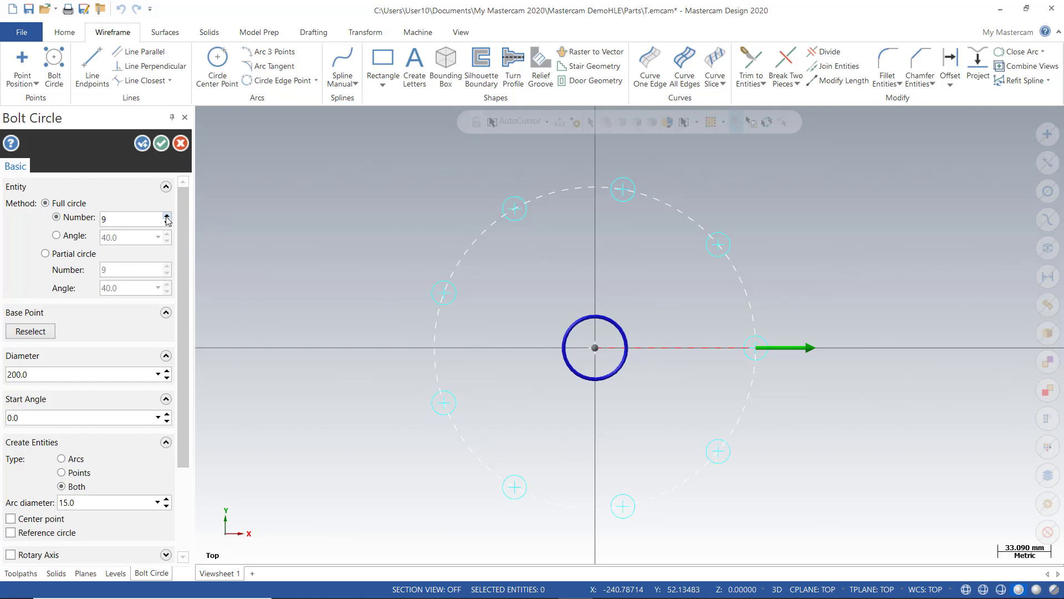
click(166, 215)
double_click(144, 221)
key(Tab)
scroll(139, 287, down, 1)
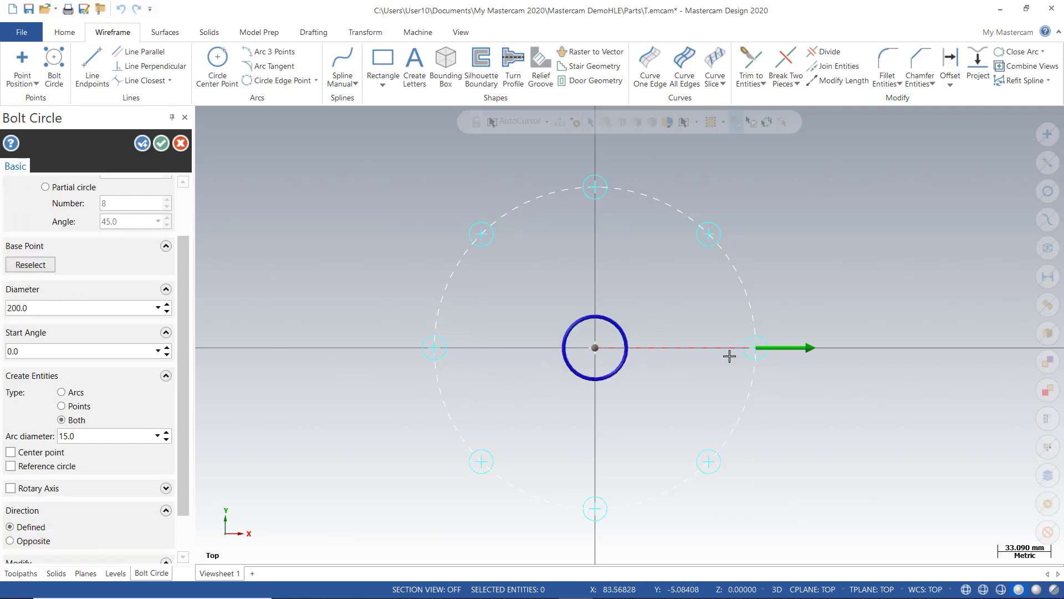
Set the bolt circle diameter to 250.0 and keep Type on Both after trying Arcs
click(40, 307)
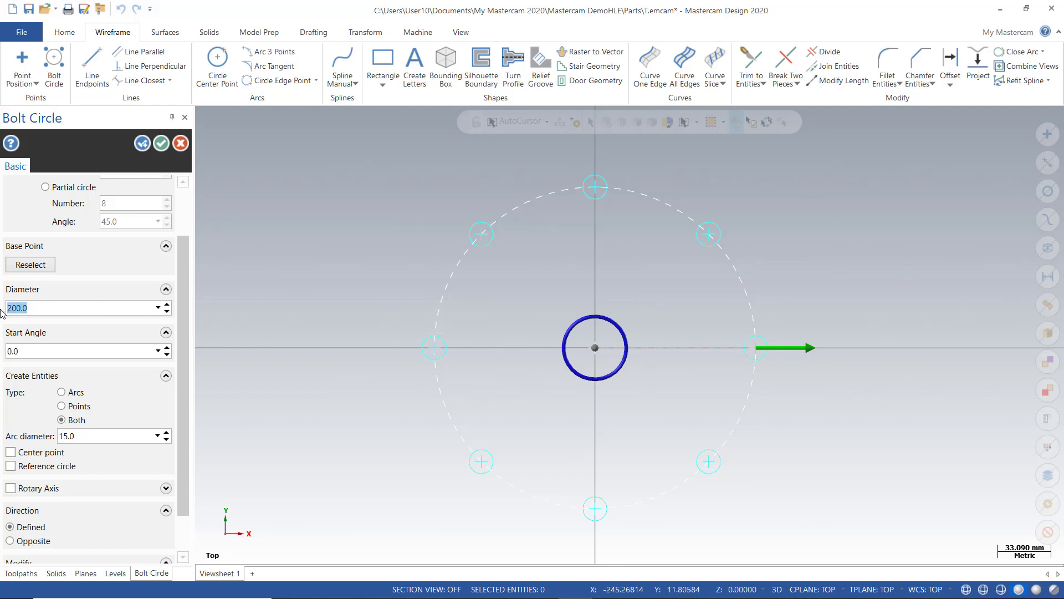
text(250)
key(Return)
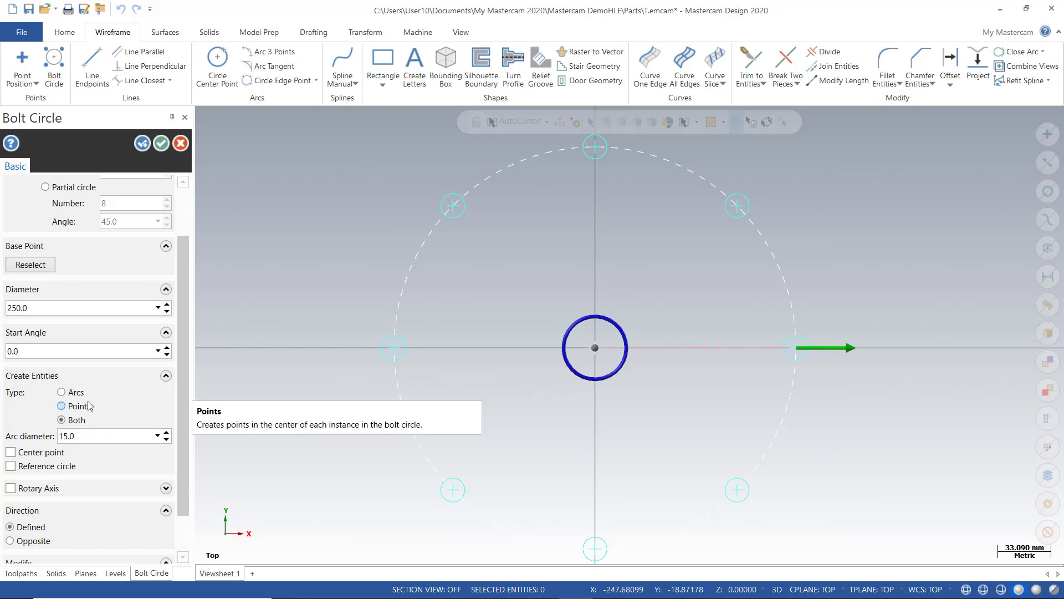
click(62, 393)
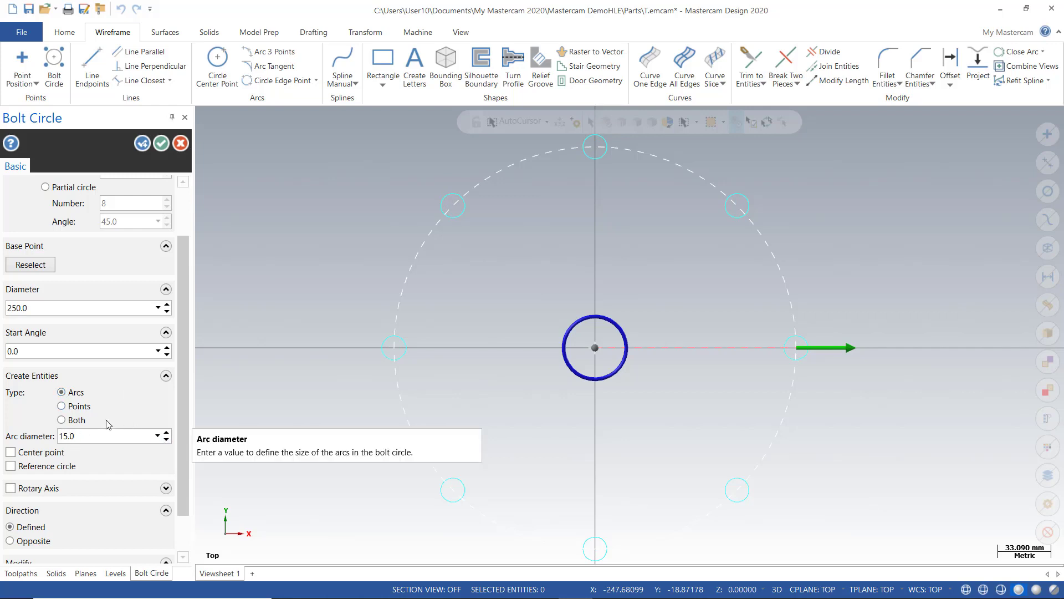
click(61, 421)
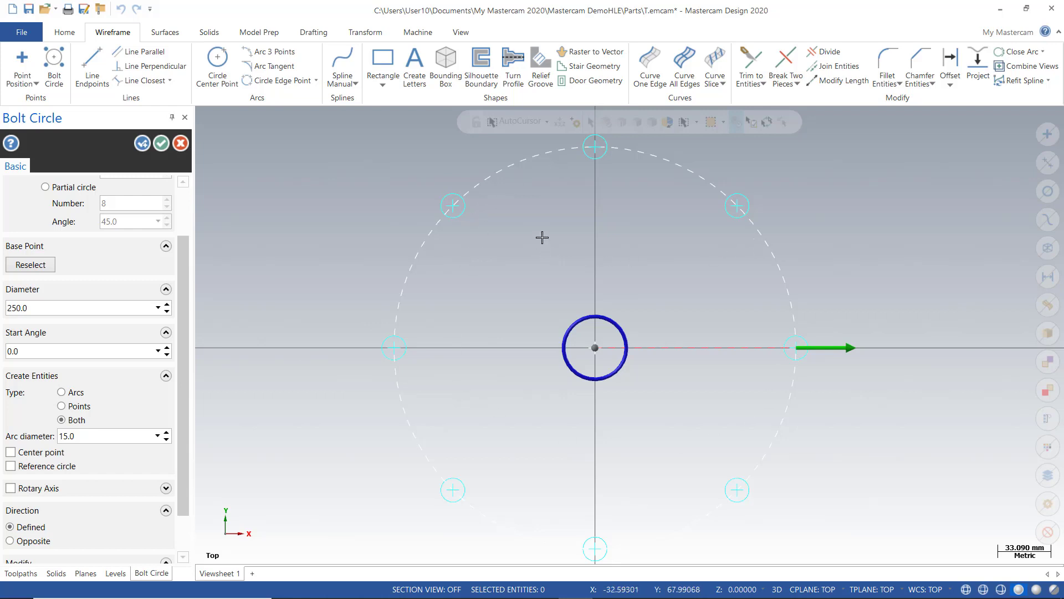
scroll(542, 239, down, 2)
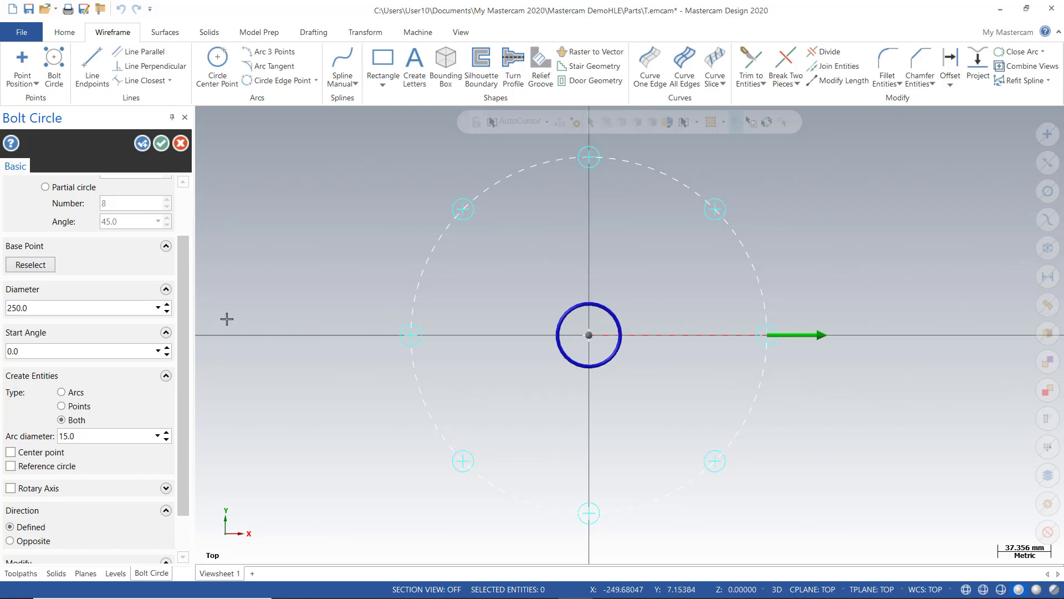
scroll(181, 368, down, 2)
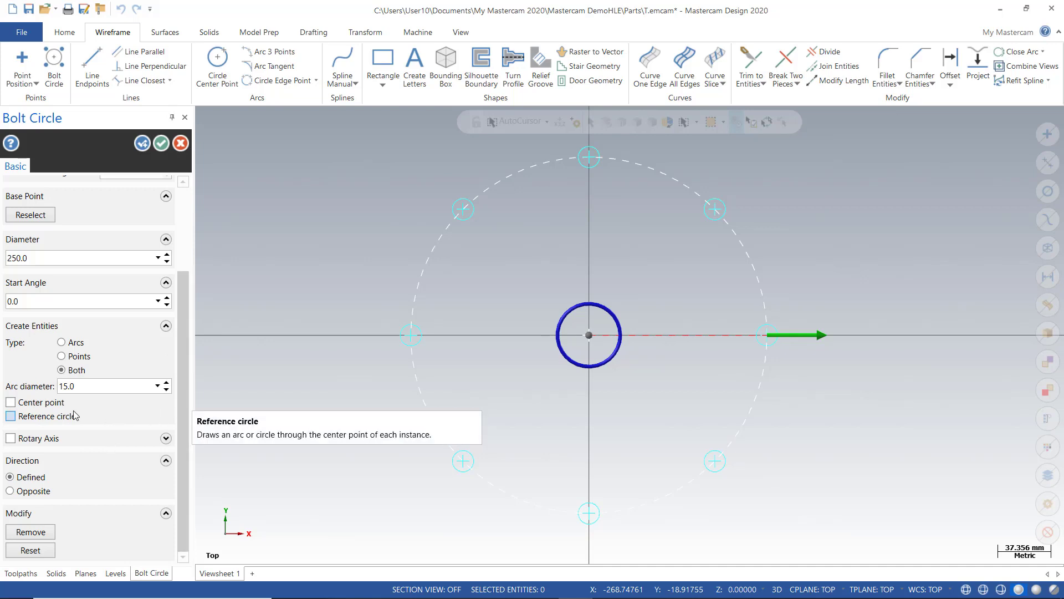
drag(185, 340, 183, 236)
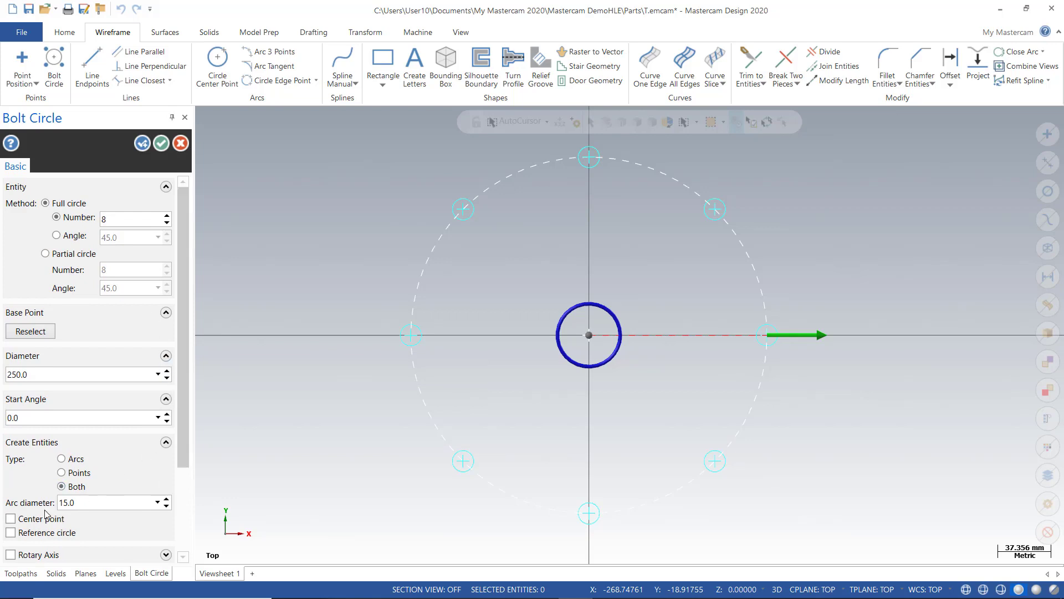
scroll(49, 506, down, 1)
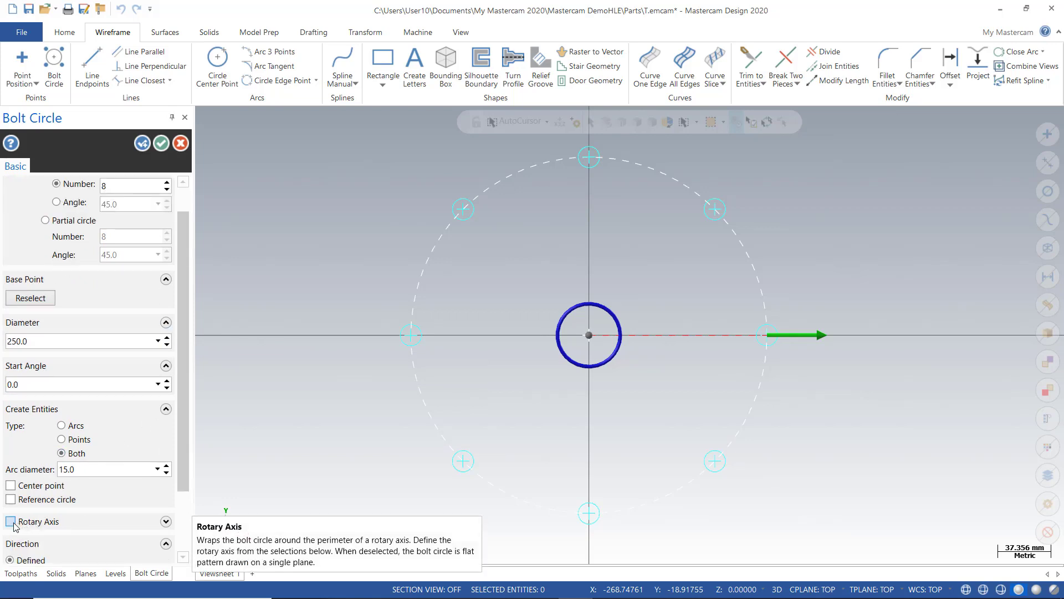
Enable Rotary Axis on X and orbit the view to inspect the wrapped preview
click(11, 522)
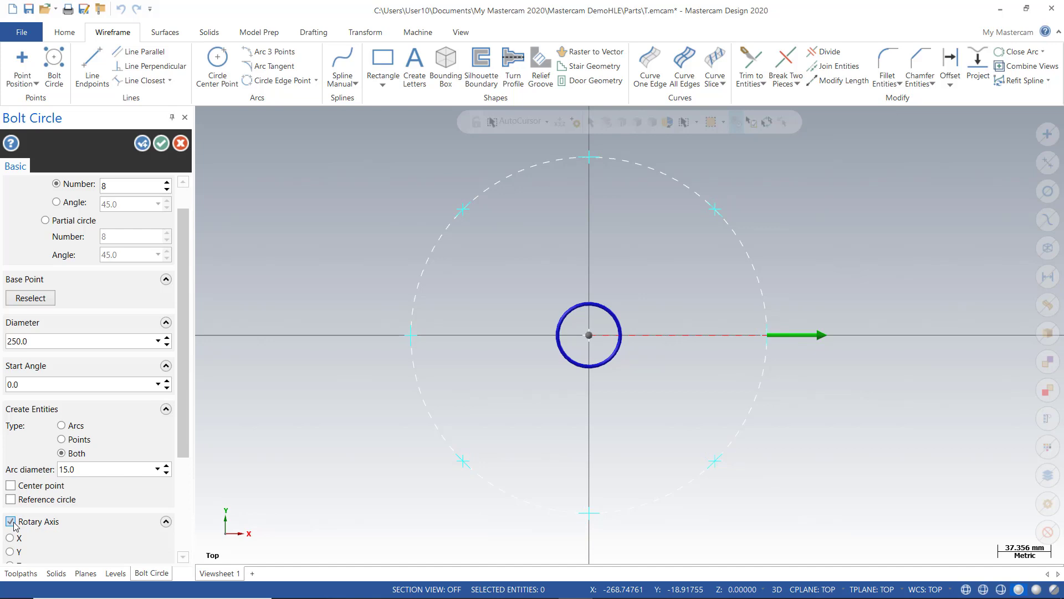
drag(182, 358, 182, 454)
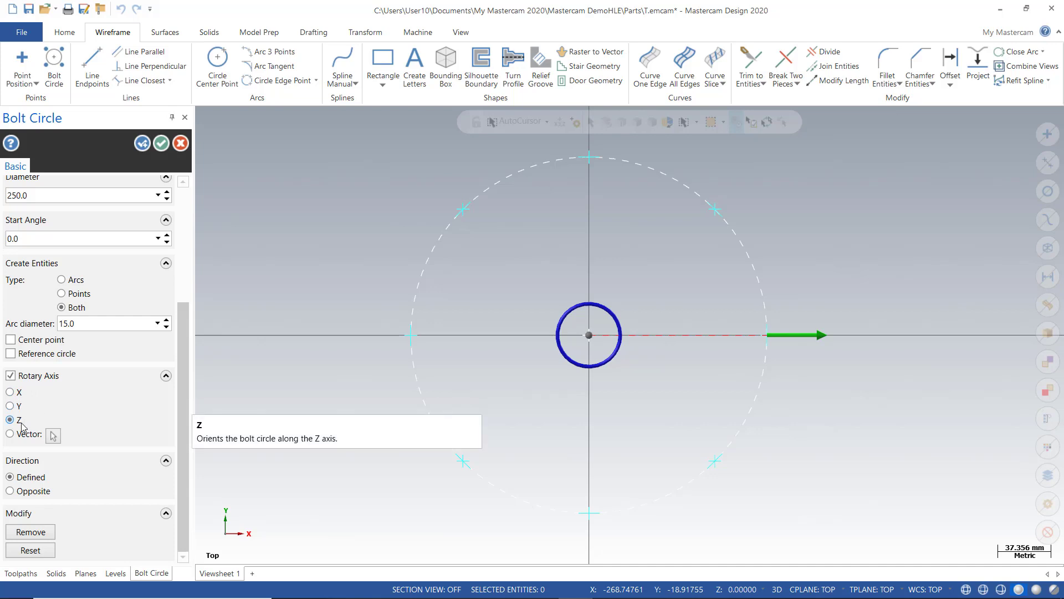
click(10, 393)
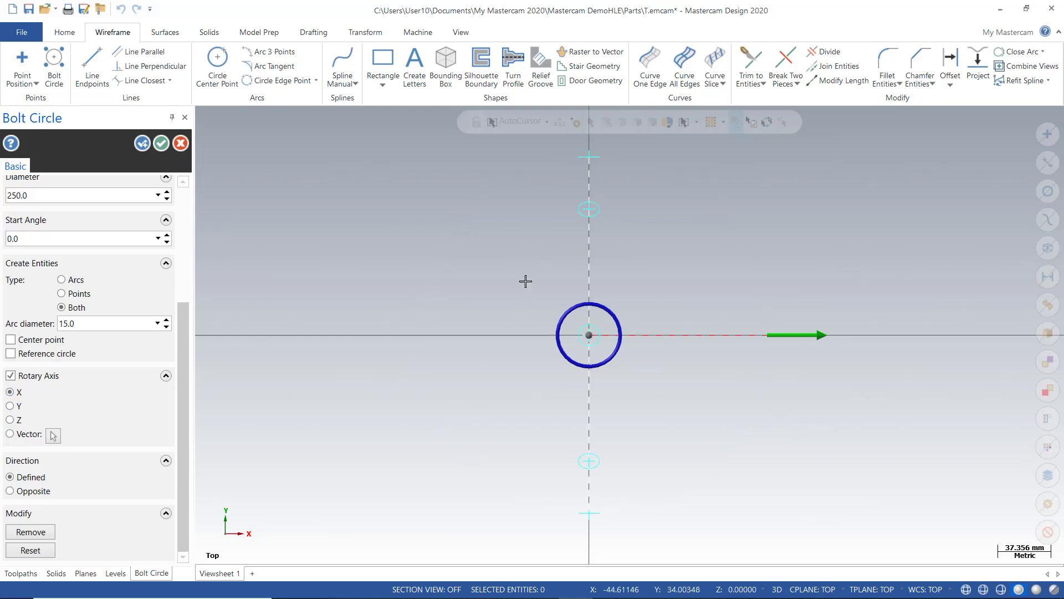
middle_drag(474, 423, 389, 363)
middle_drag(767, 228, 758, 218)
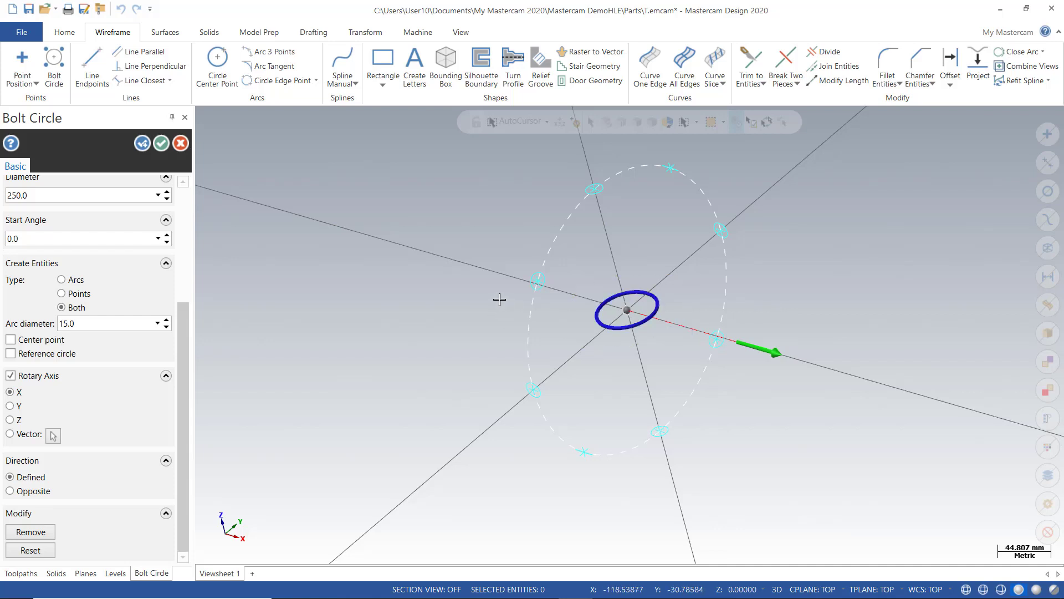
middle_drag(512, 298, 541, 291)
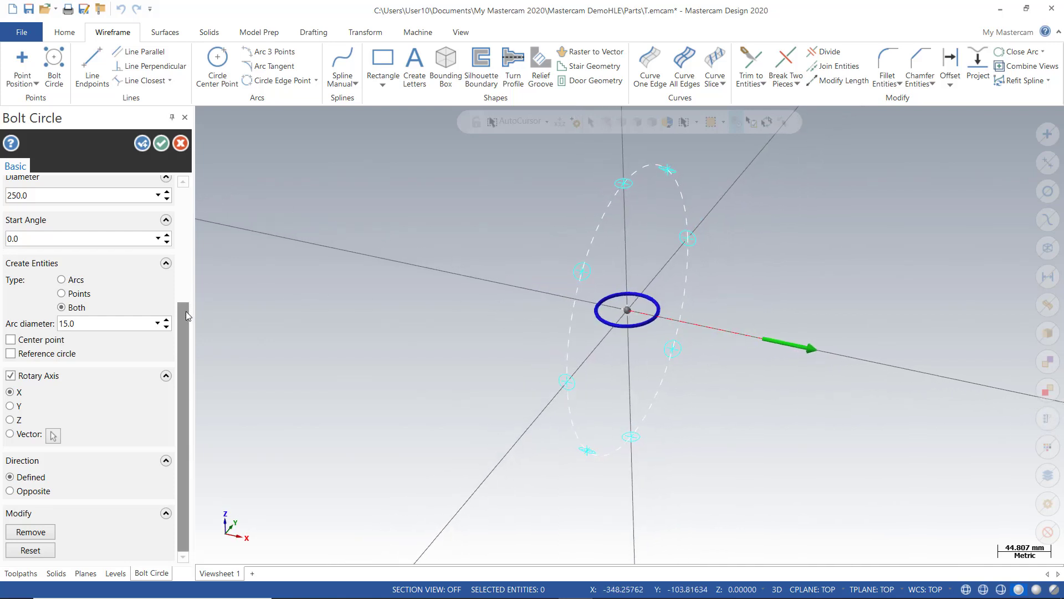
Accept the rotary bolt circle, creating 8 arcs and 8 points, and orbit to inspect them
click(161, 142)
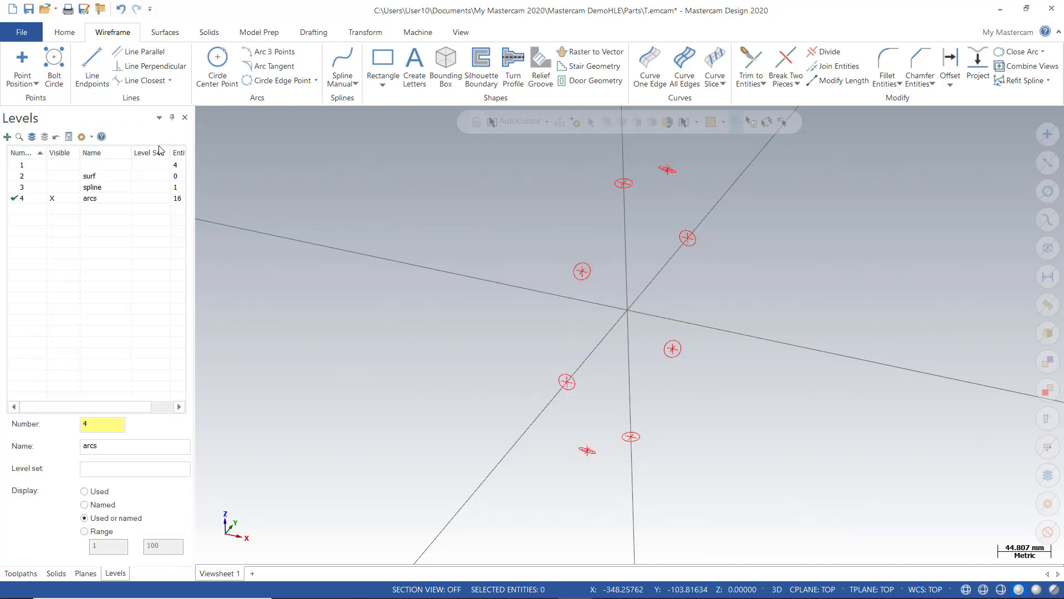
scroll(358, 241, down, 1)
middle_drag(358, 241, 476, 292)
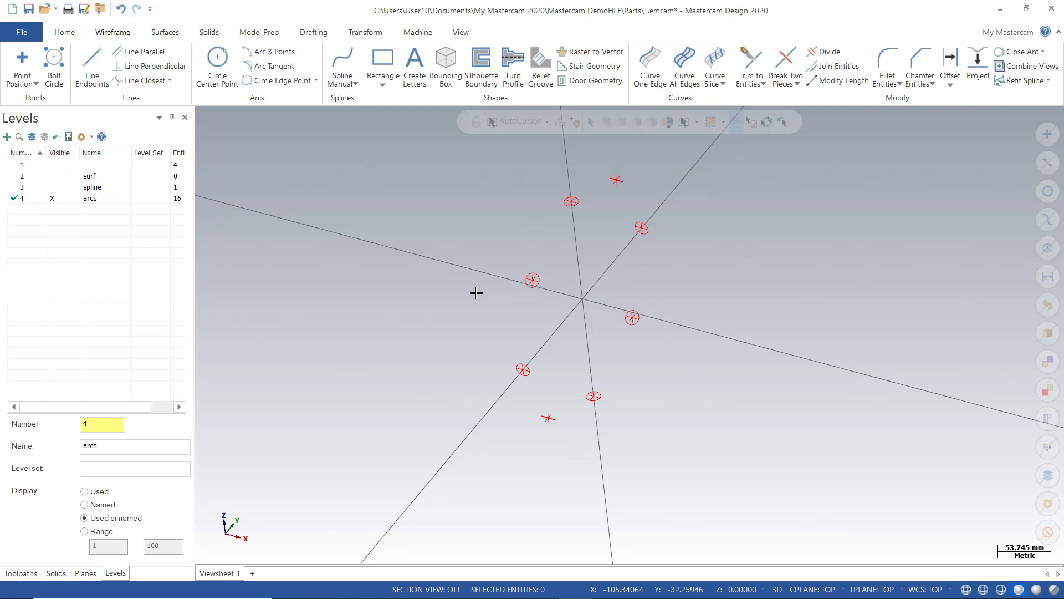
scroll(582, 295, up, 2)
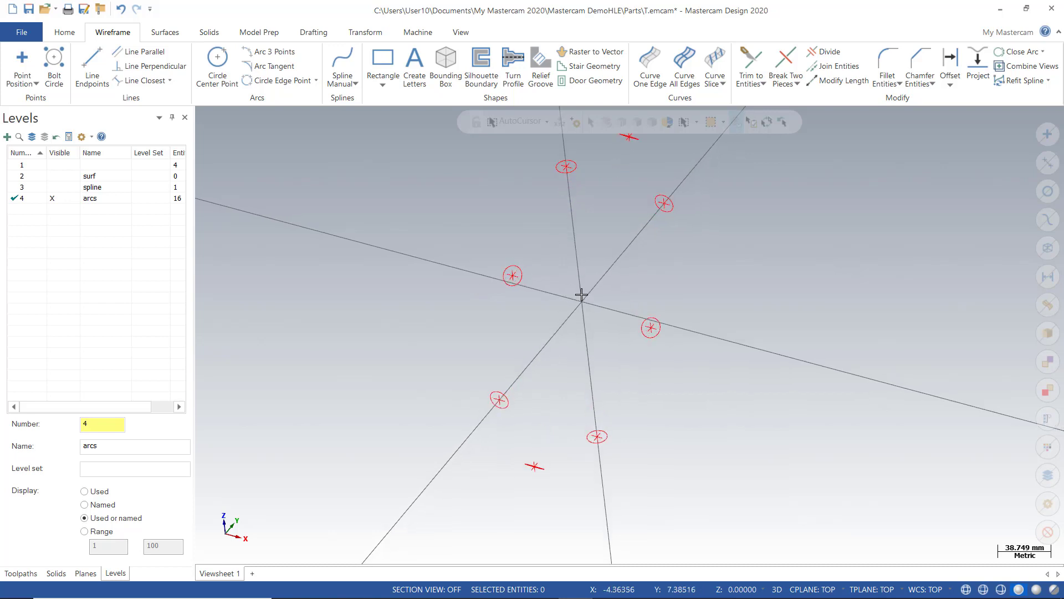
scroll(589, 279, down, 1)
scroll(660, 154, up, 1)
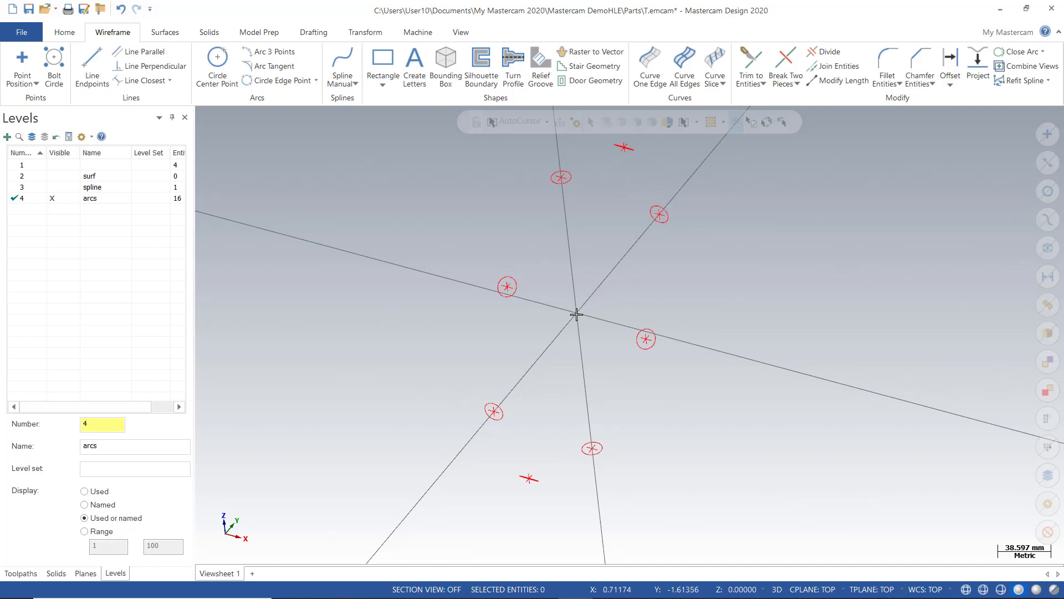
scroll(576, 314, up, 1)
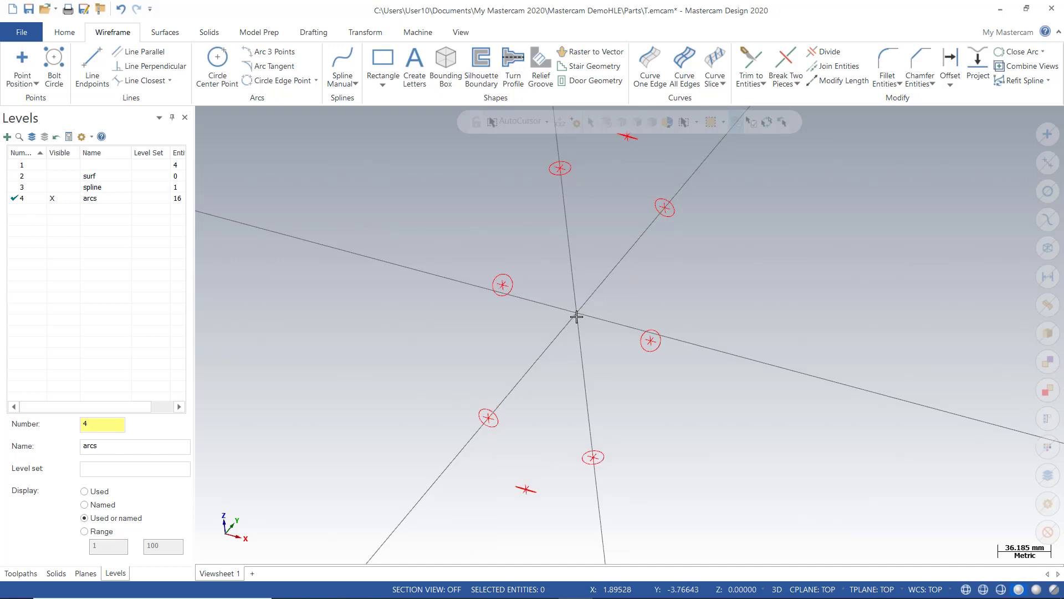
scroll(576, 314, down, 2)
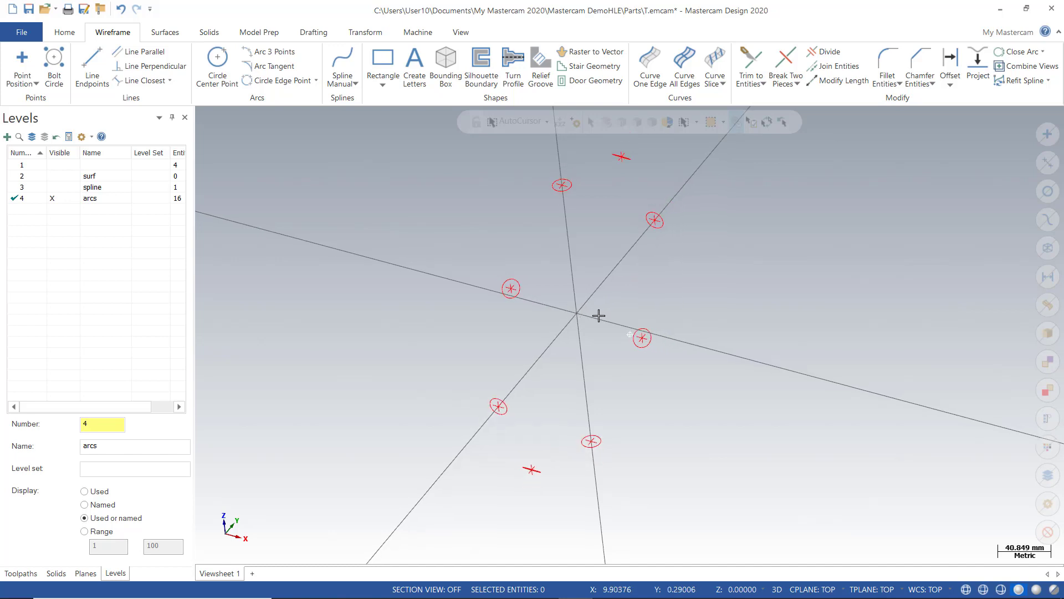
mouse_move(599, 311)
middle_down()
mouse_move(732, 323)
mouse_move(636, 294)
mouse_move(568, 307)
middle_up()
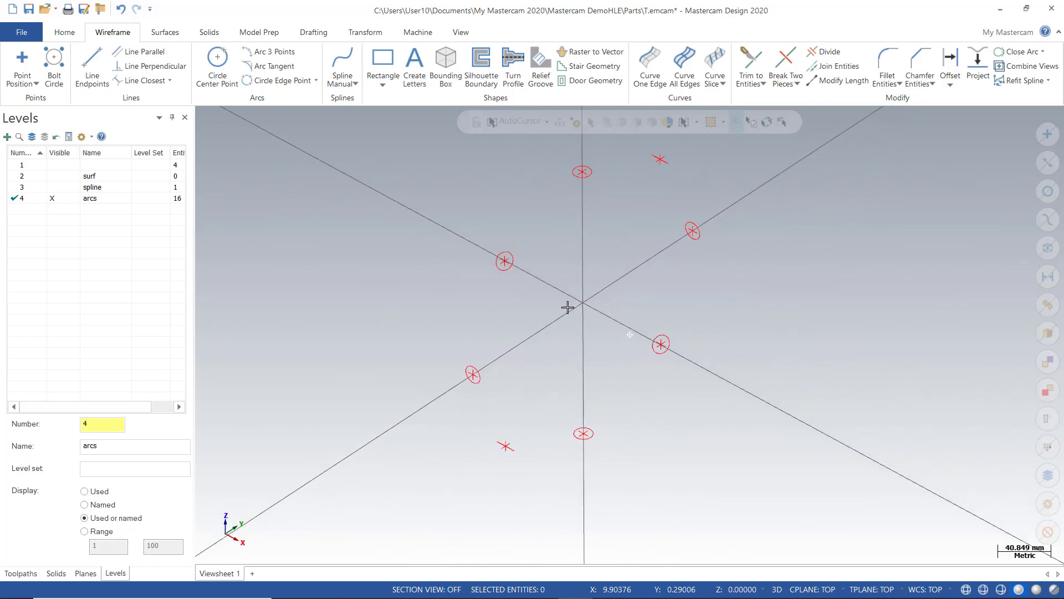